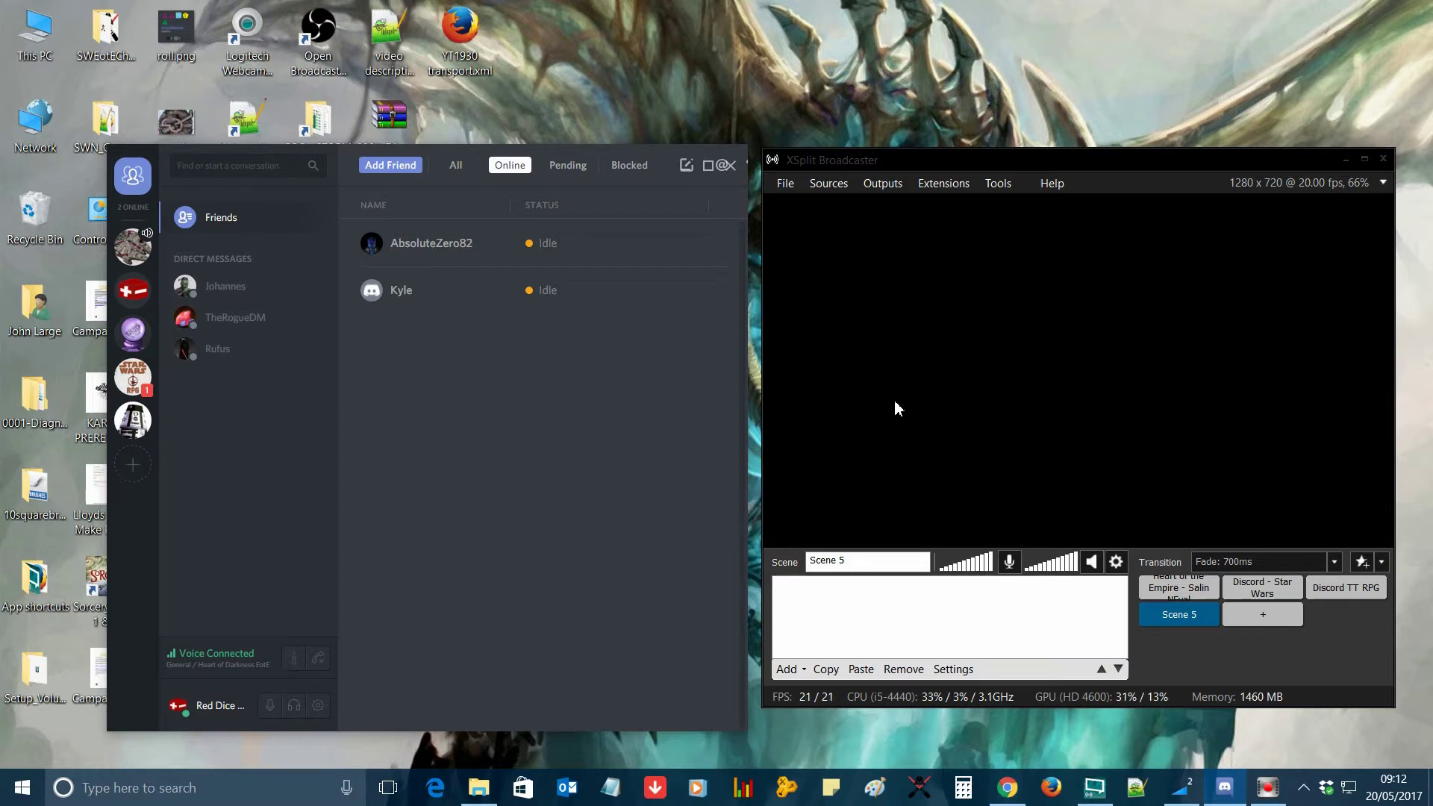
Load streamkit.discordapp.com/overlay in Chrome by pasting the address.
left_click(1007, 787)
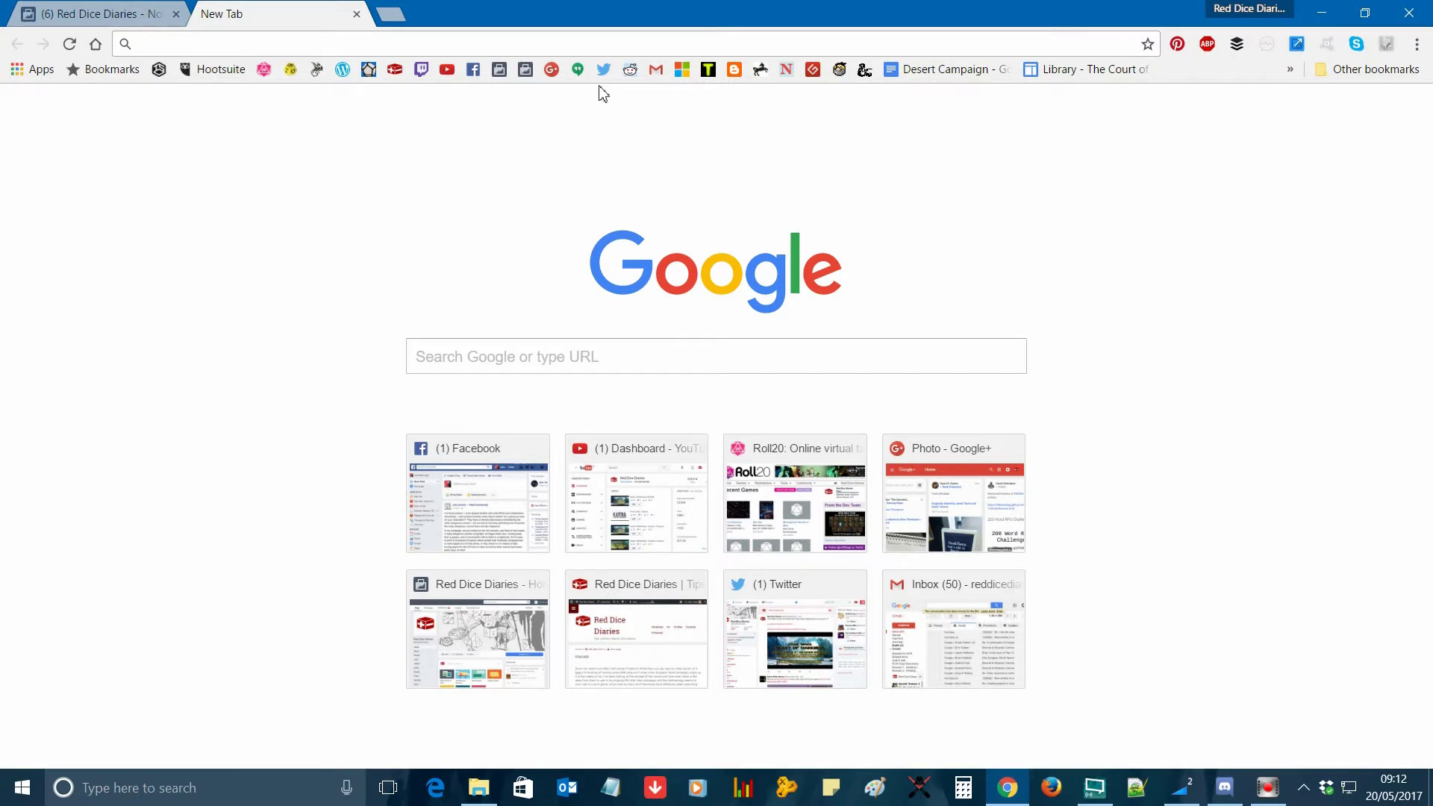
type("https://streamkit.discordapp.com/overlay")
key("Return")
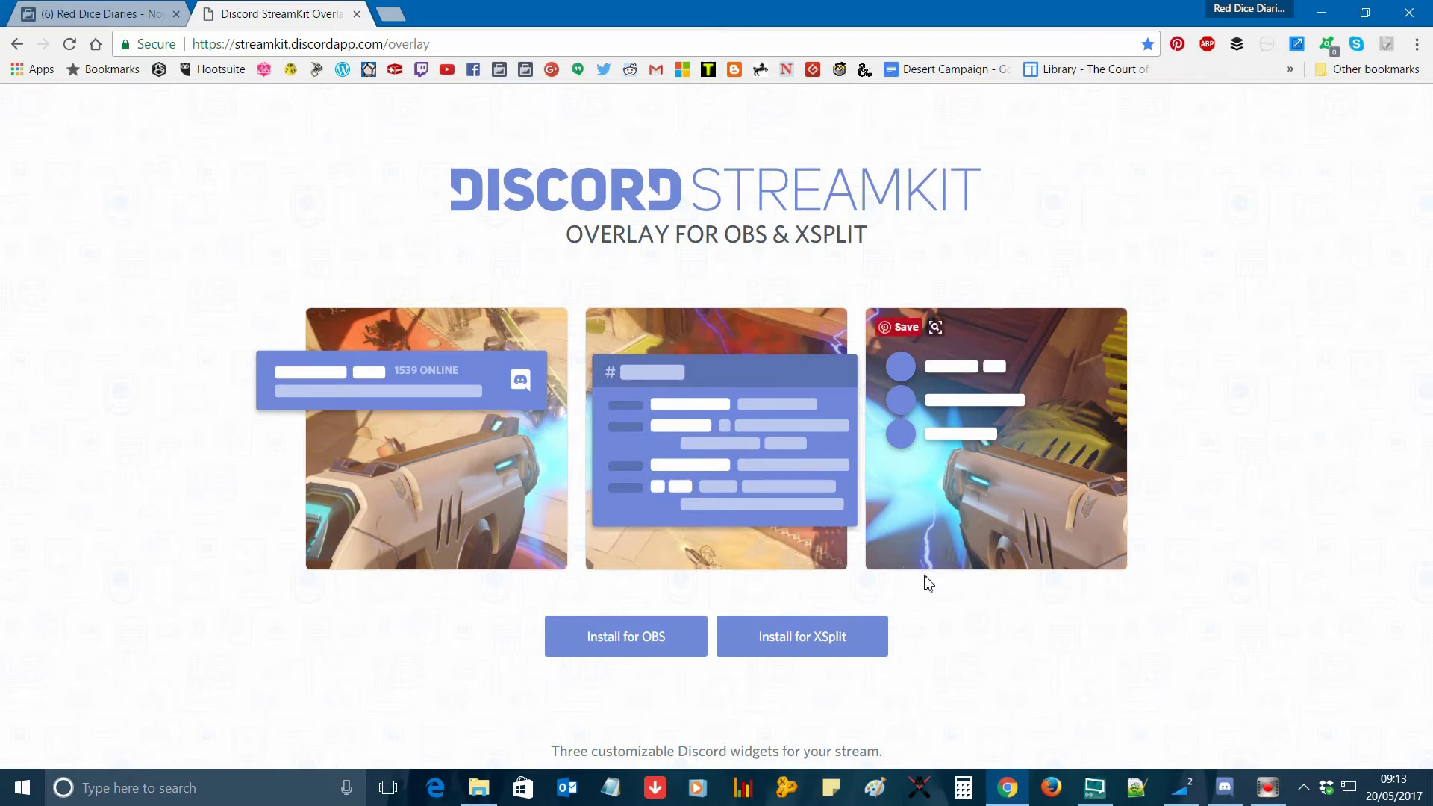
Open StreamKit's XSplit setup and select the Tabletop RPGs status widget URL (312 × 64 px).
left_click(838, 639)
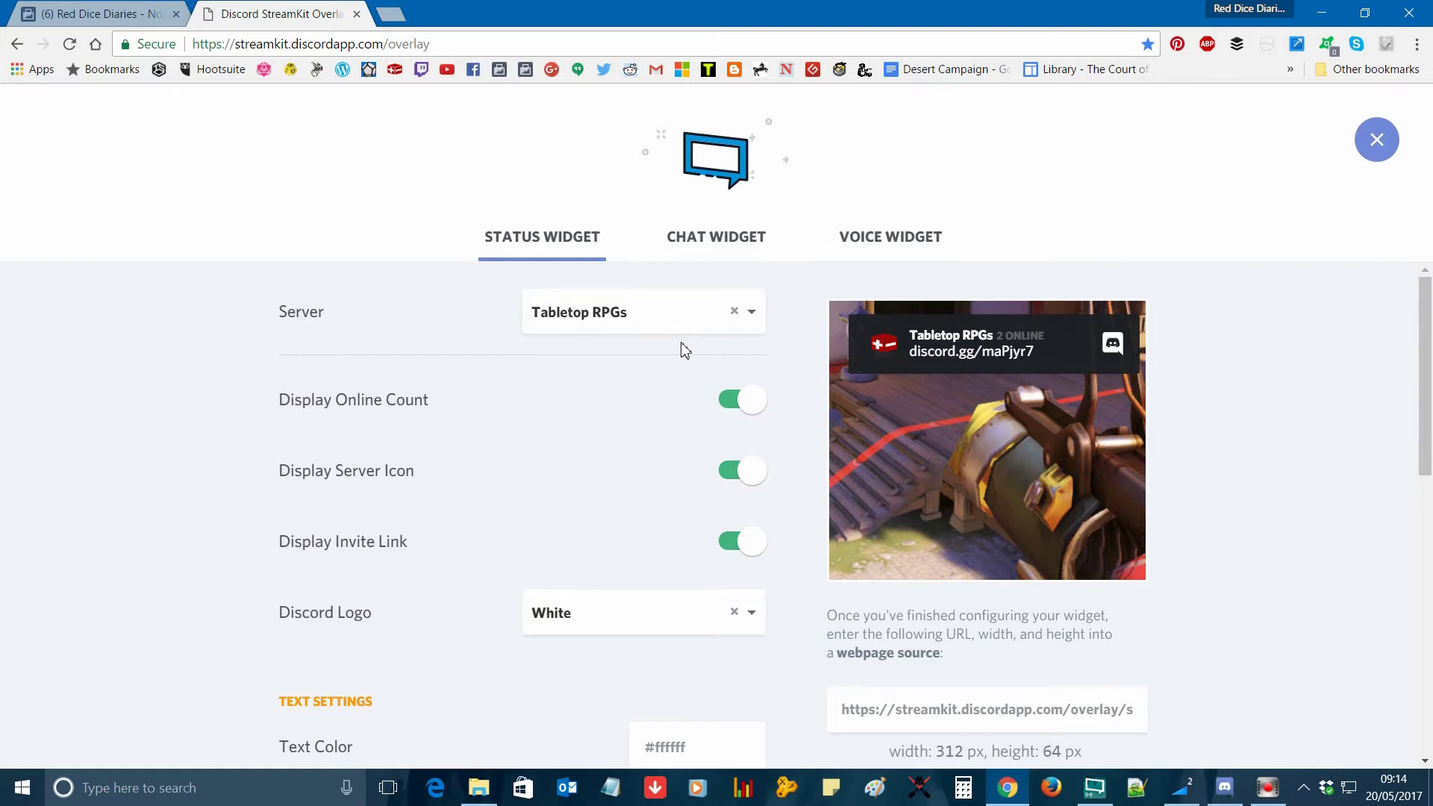
scroll(686, 351, "down", 8)
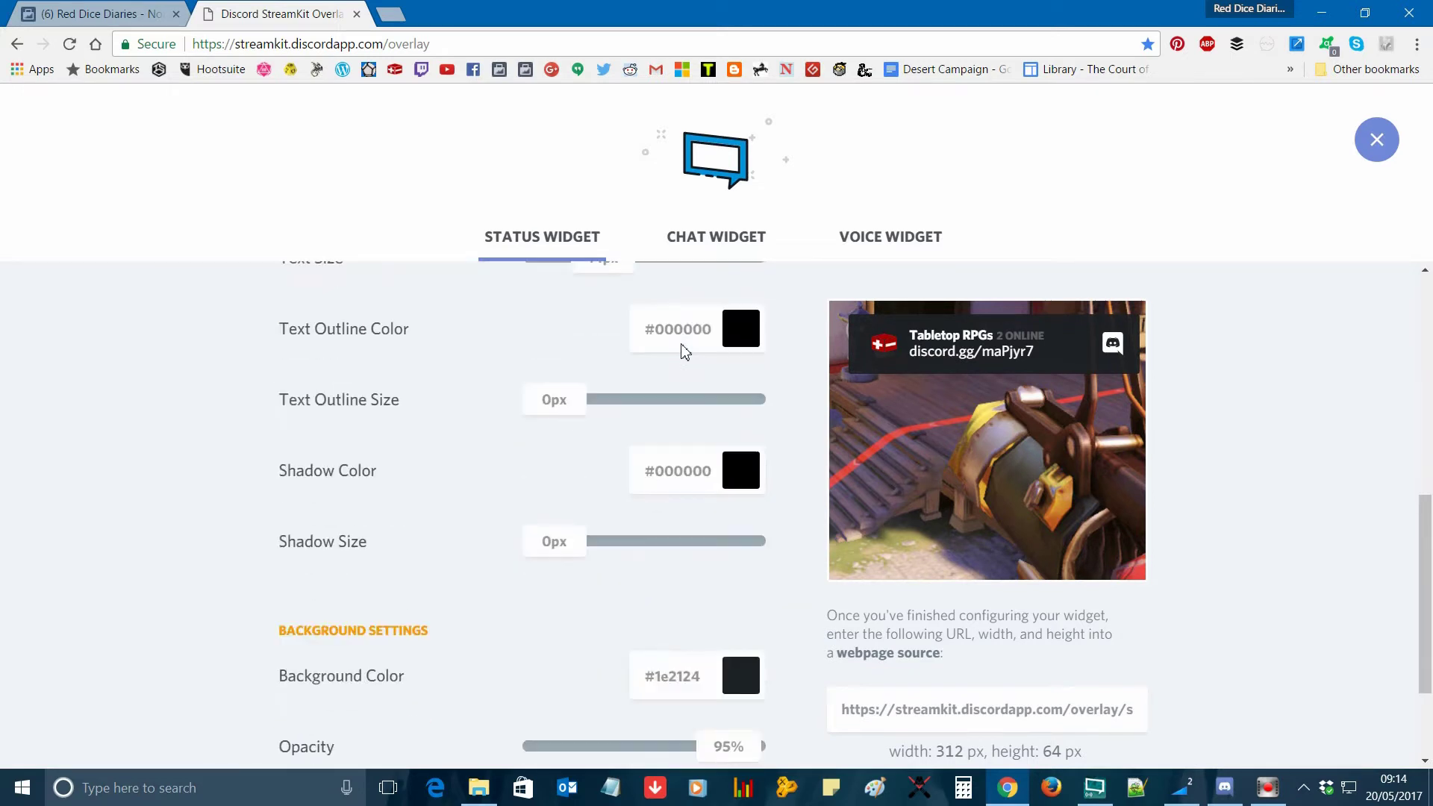
scroll(686, 351, "down", 2)
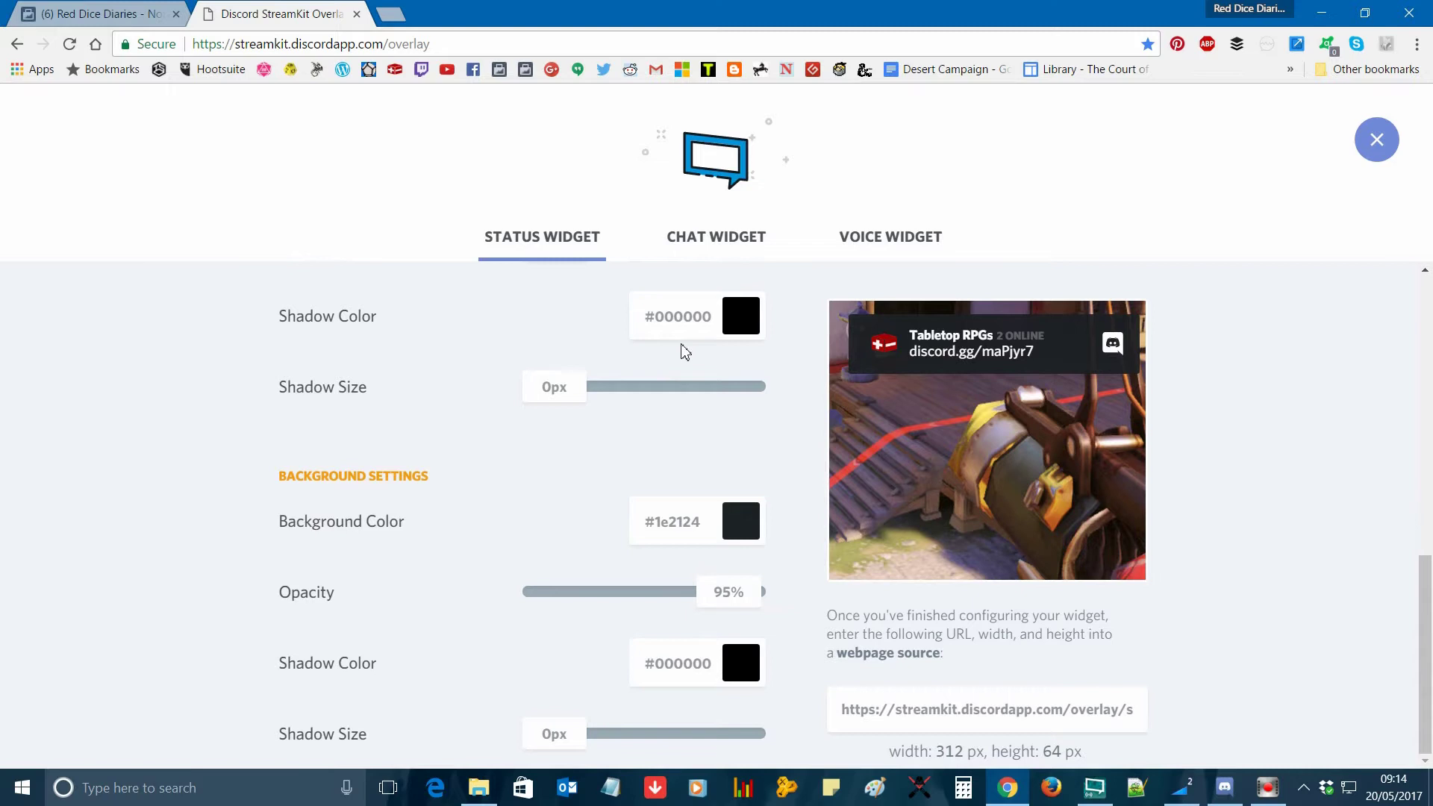
scroll(686, 350, "up", 10)
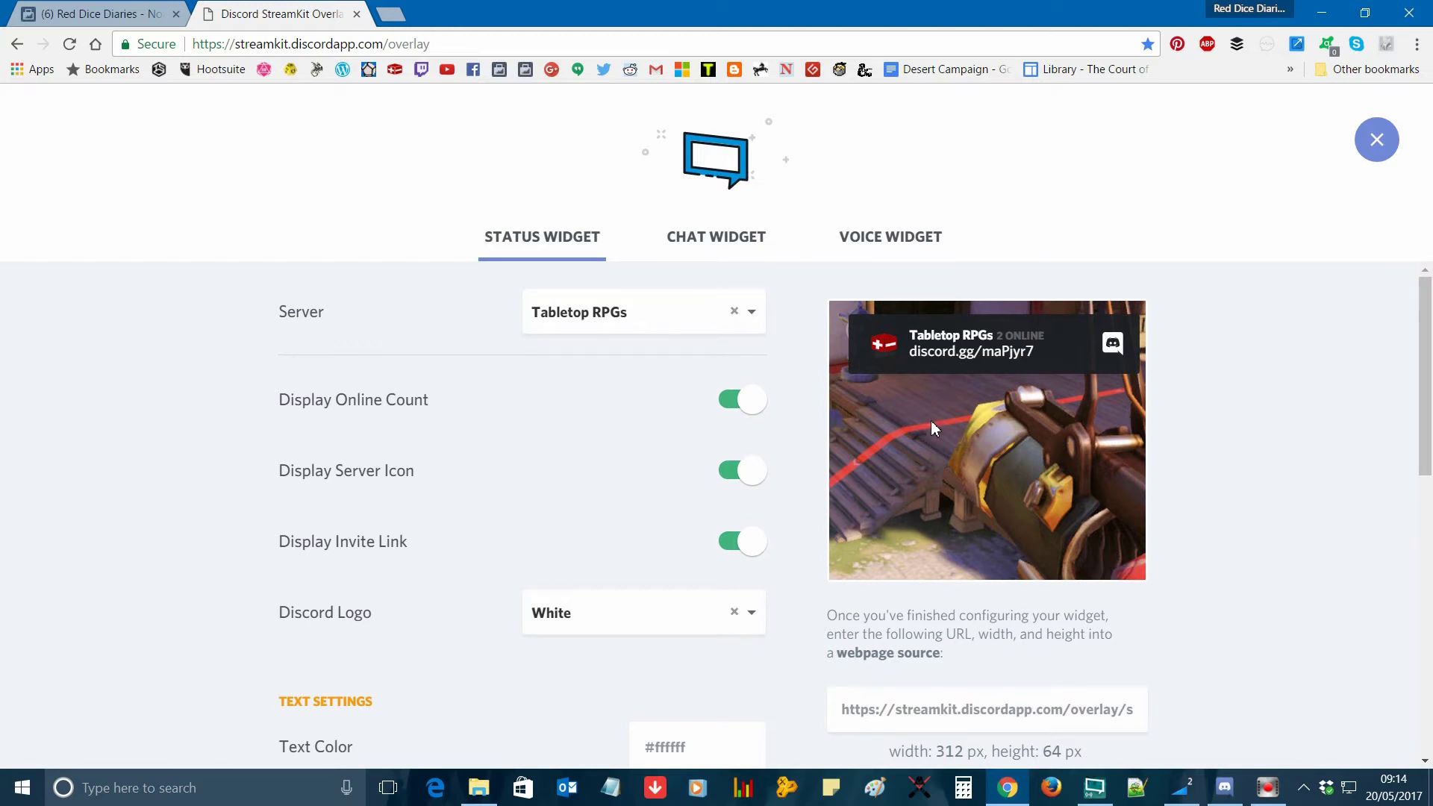
left_click(974, 713)
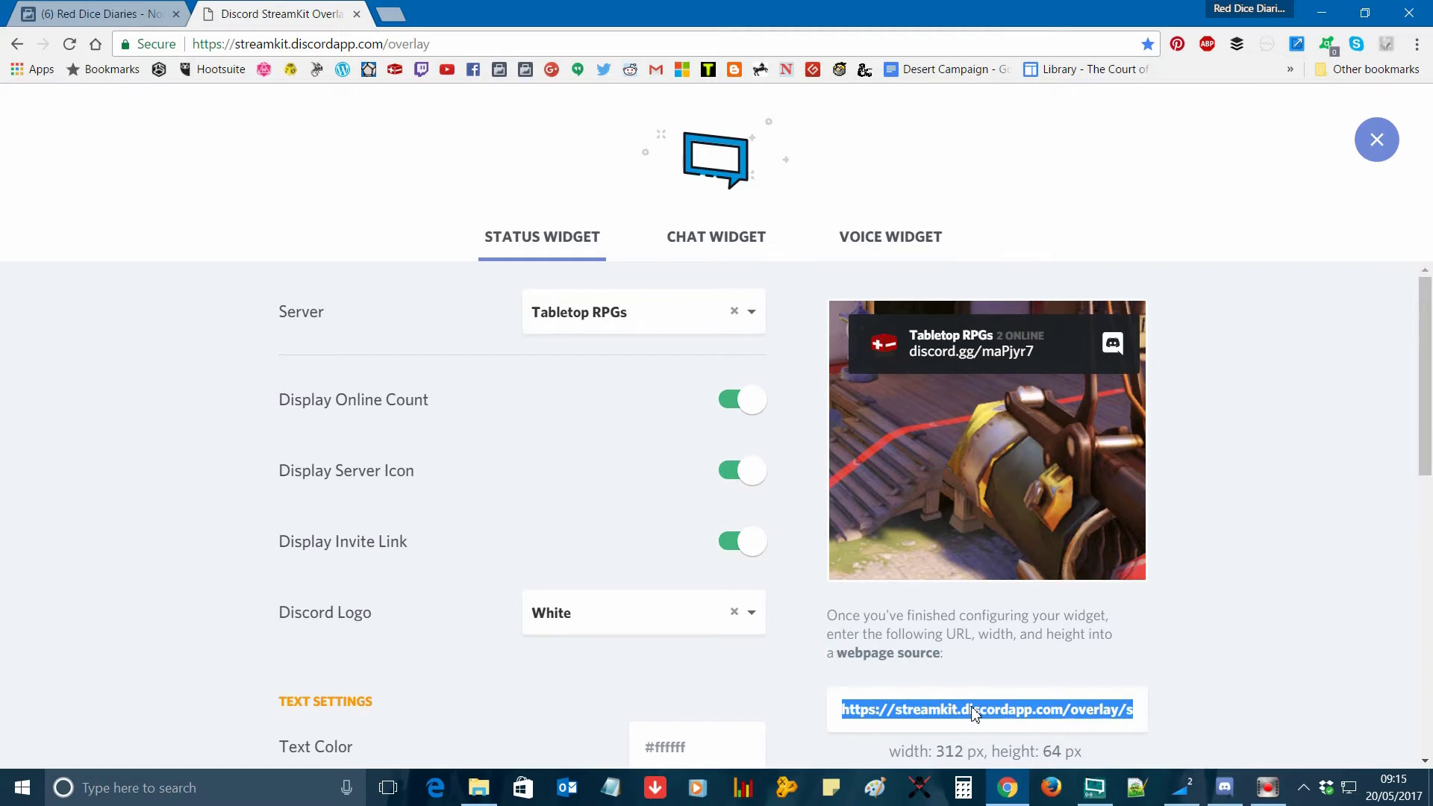
Add the Tabletop RPGs status widget to Scene 5 as an Other > Webpage URL source.
left_click(1094, 787)
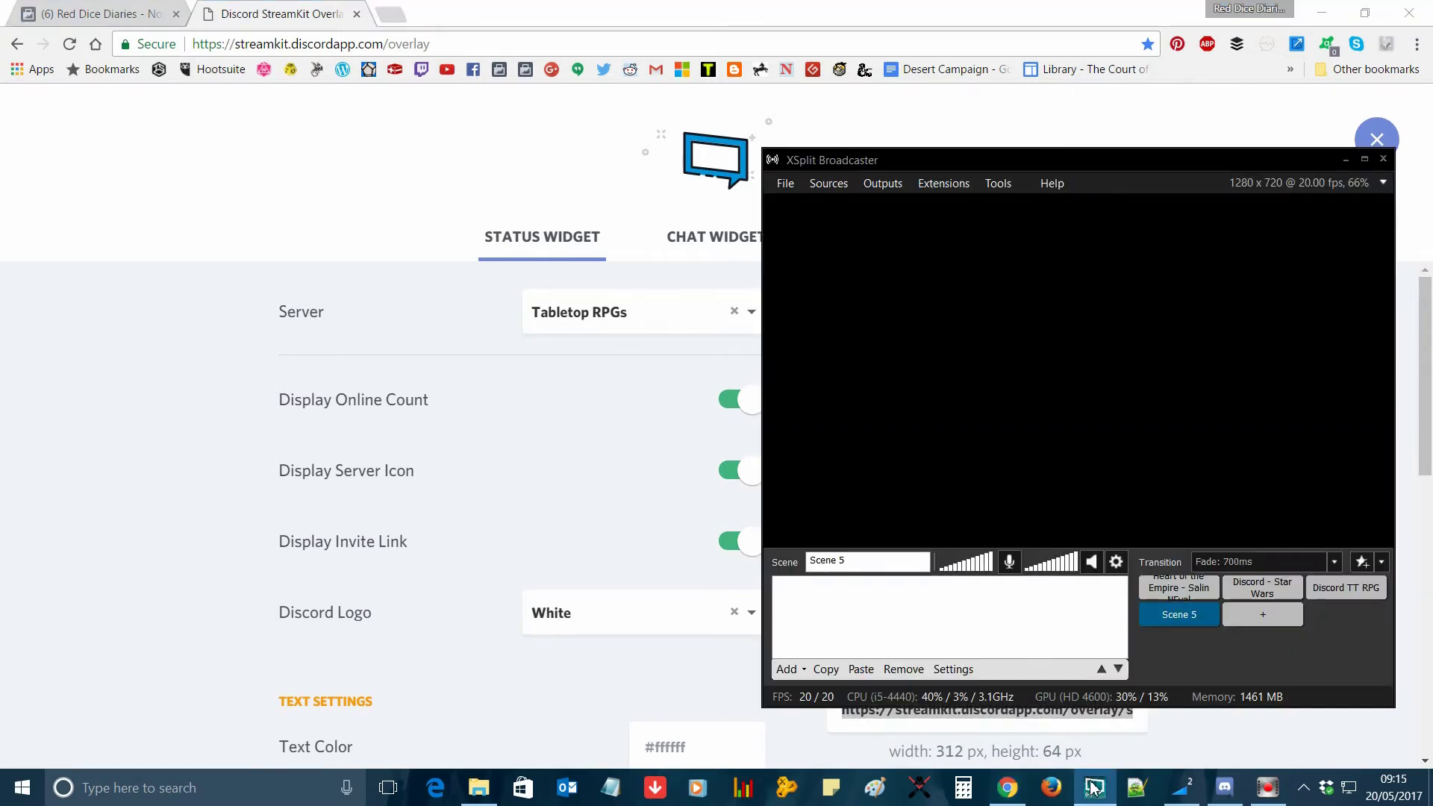
left_click(805, 671)
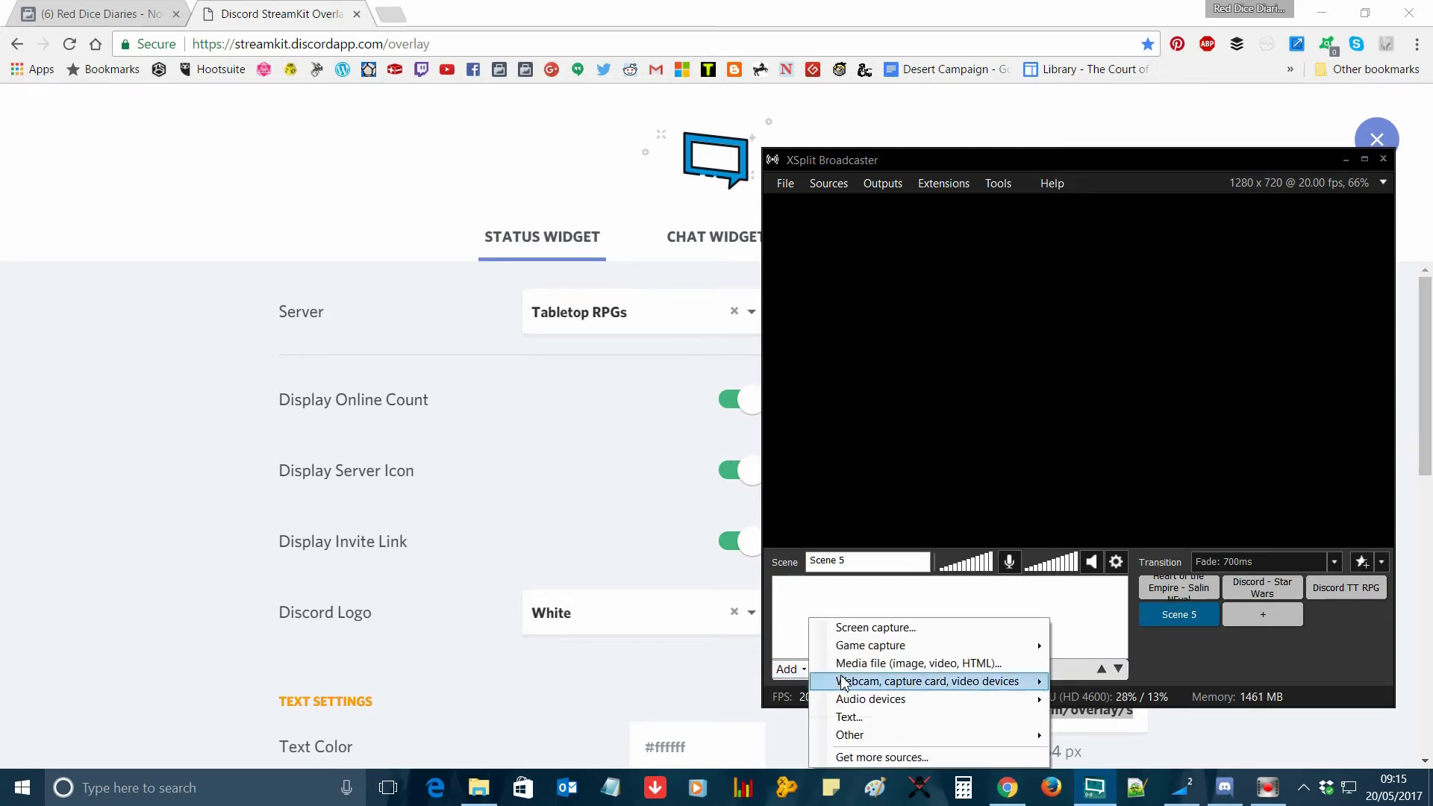
mouse_move(844, 682)
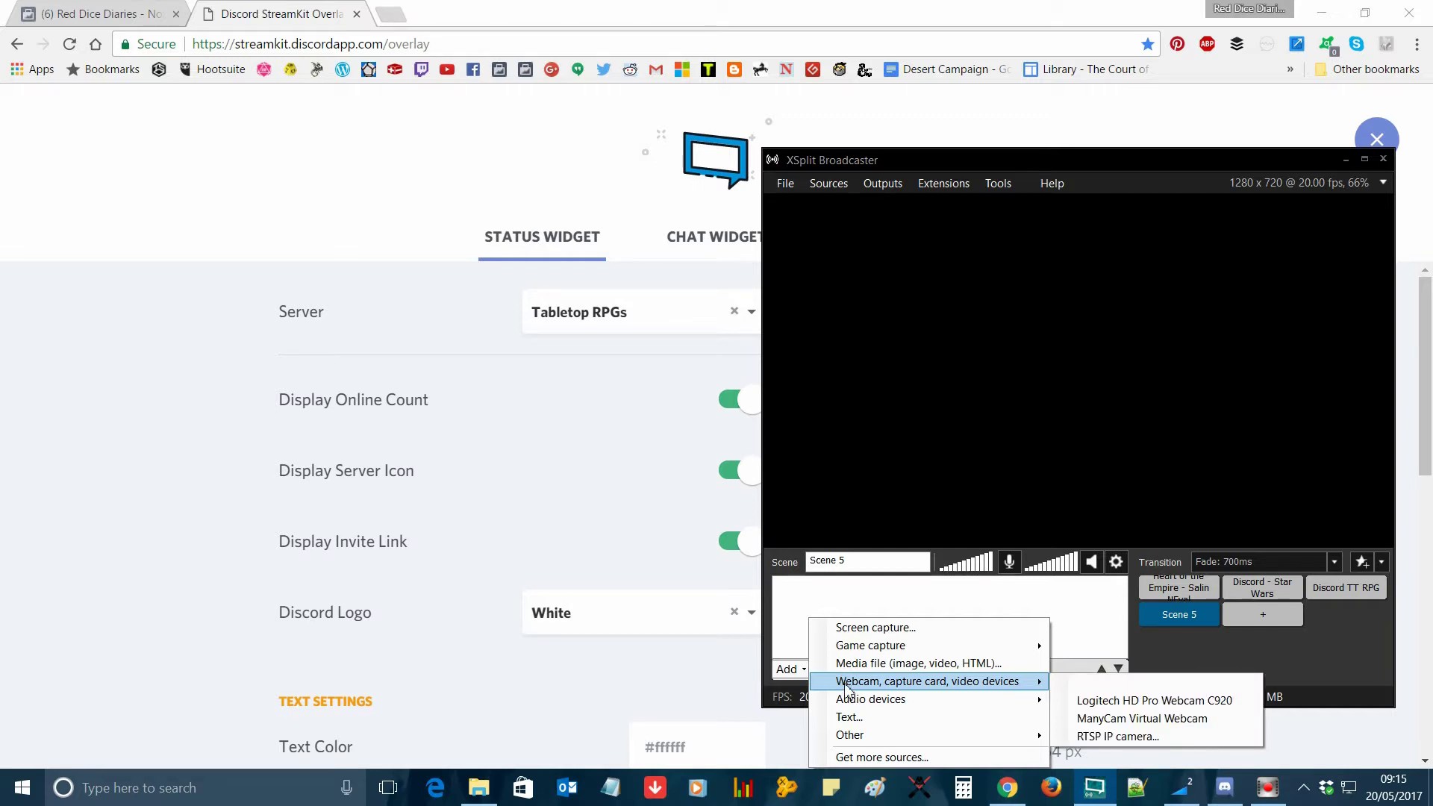
mouse_move(870, 745)
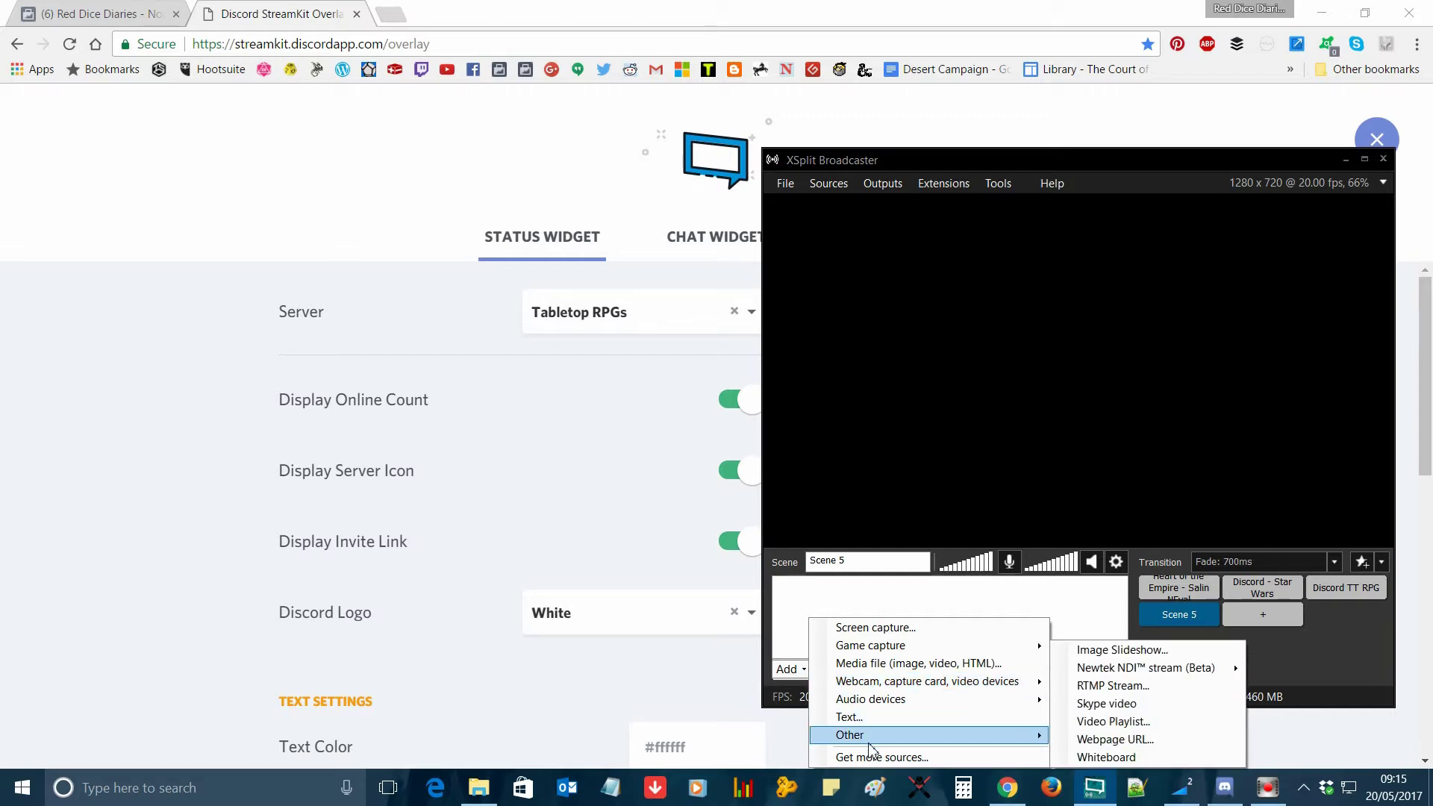
left_click(1106, 742)
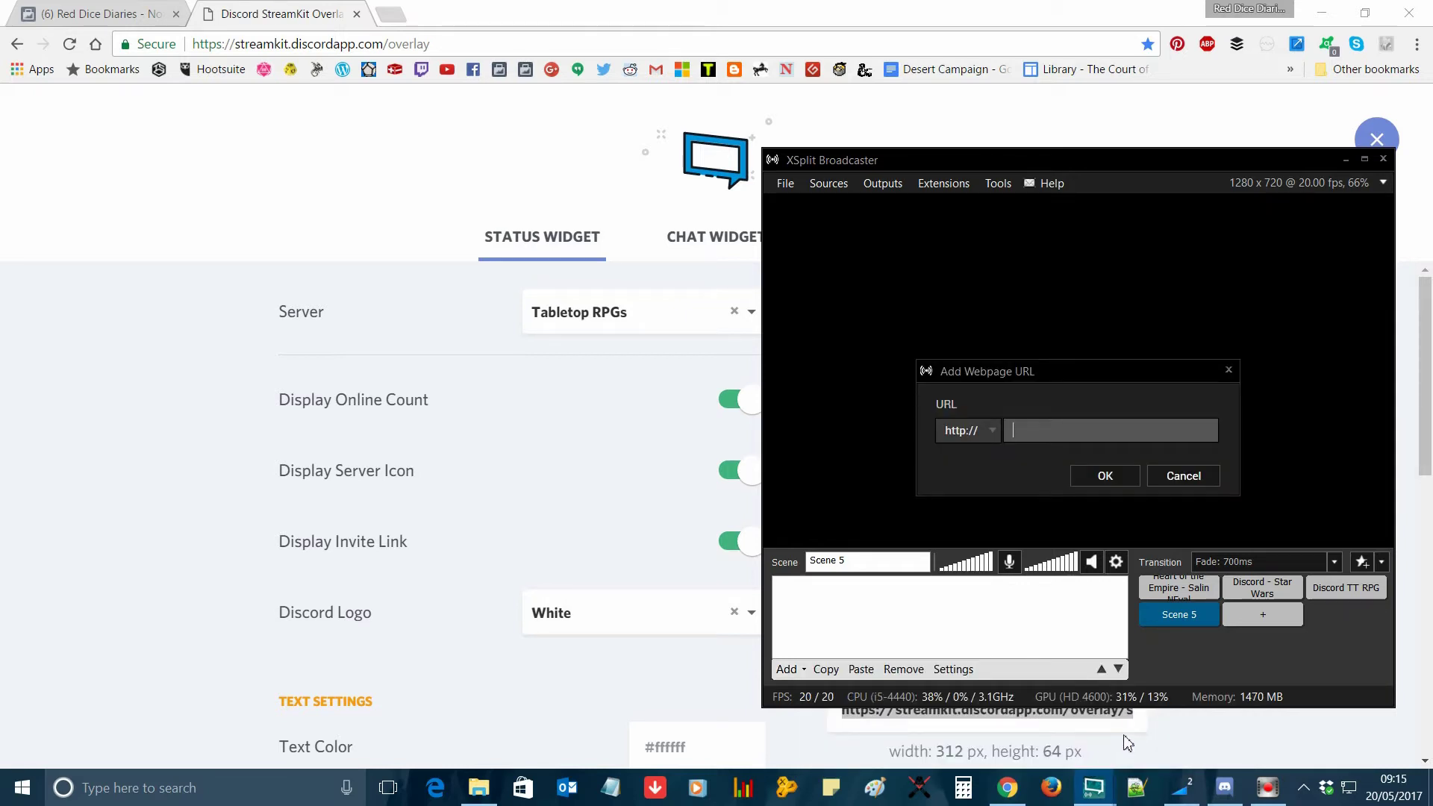
key("ctrl+v")
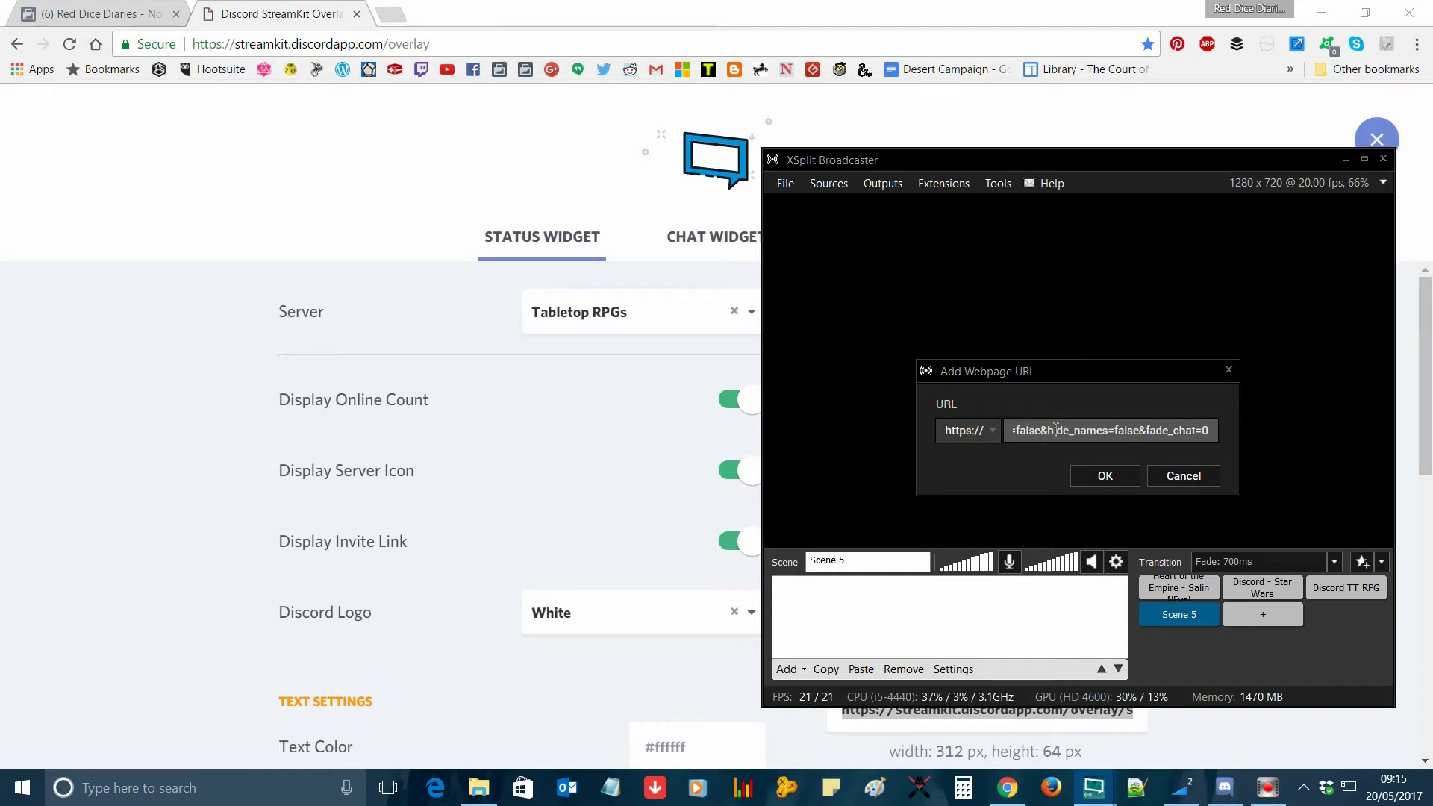
left_click(1112, 475)
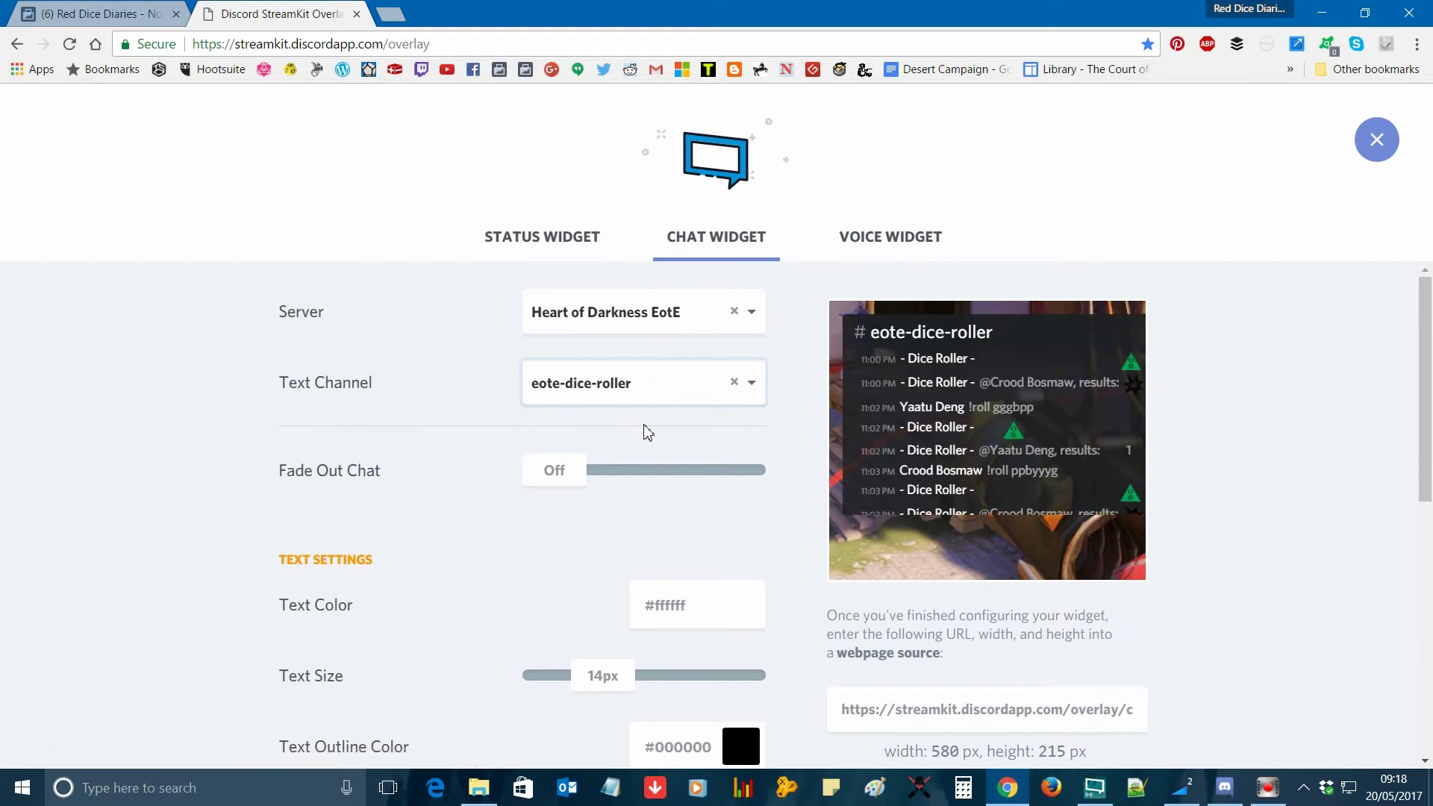
Add the eote-dice-roller chat widget URL to Scene 5 as a webpage source.
left_click(878, 713)
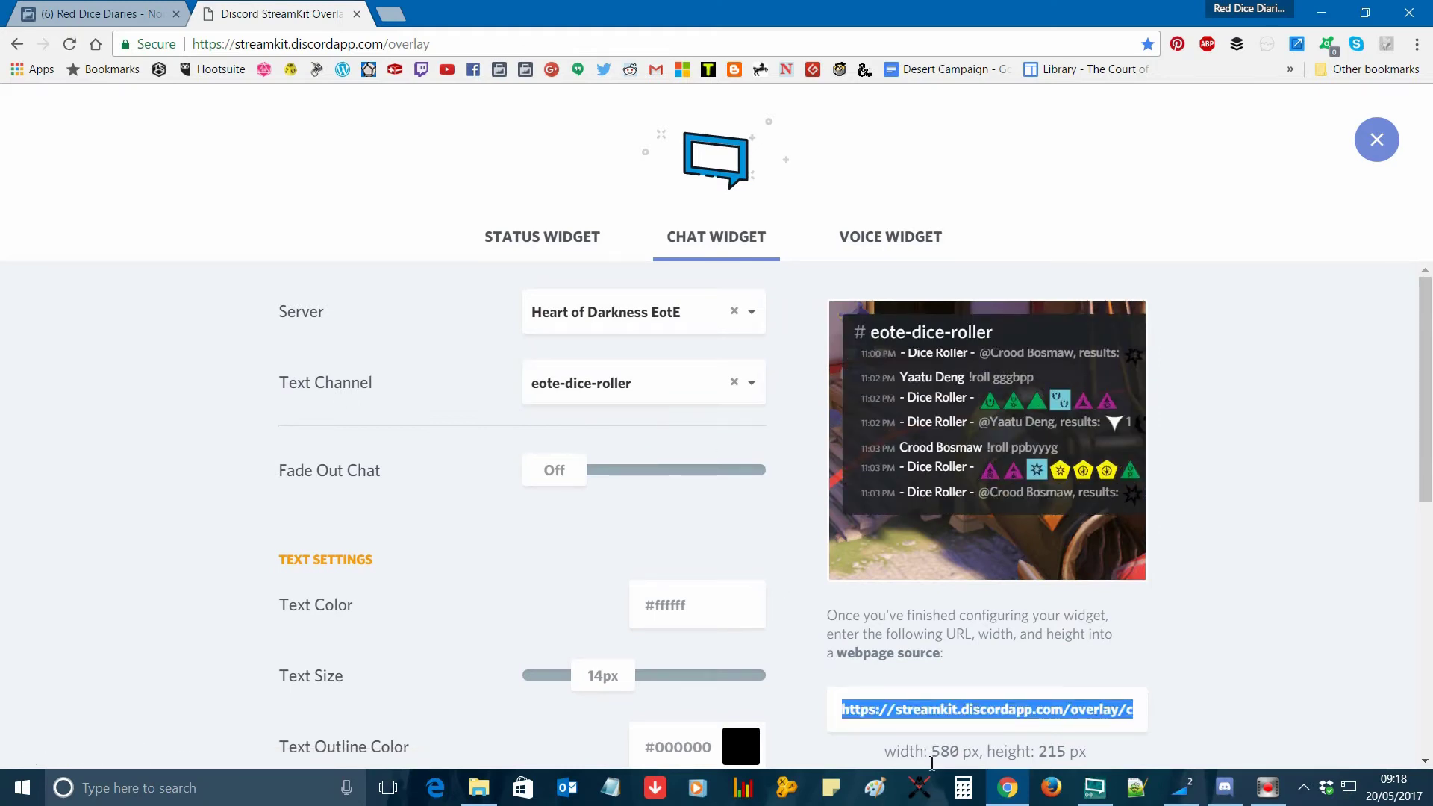
left_click(1092, 791)
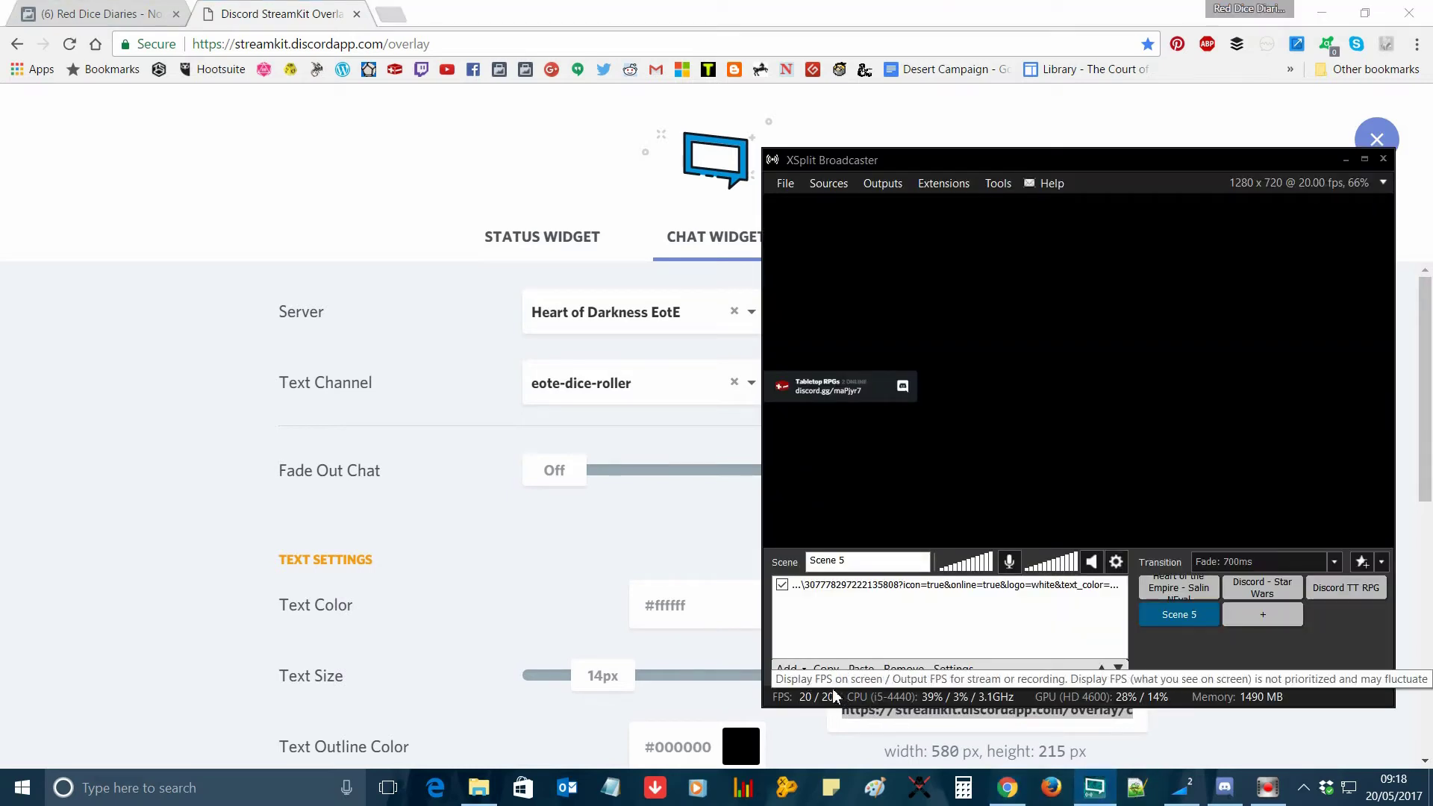
left_click(803, 672)
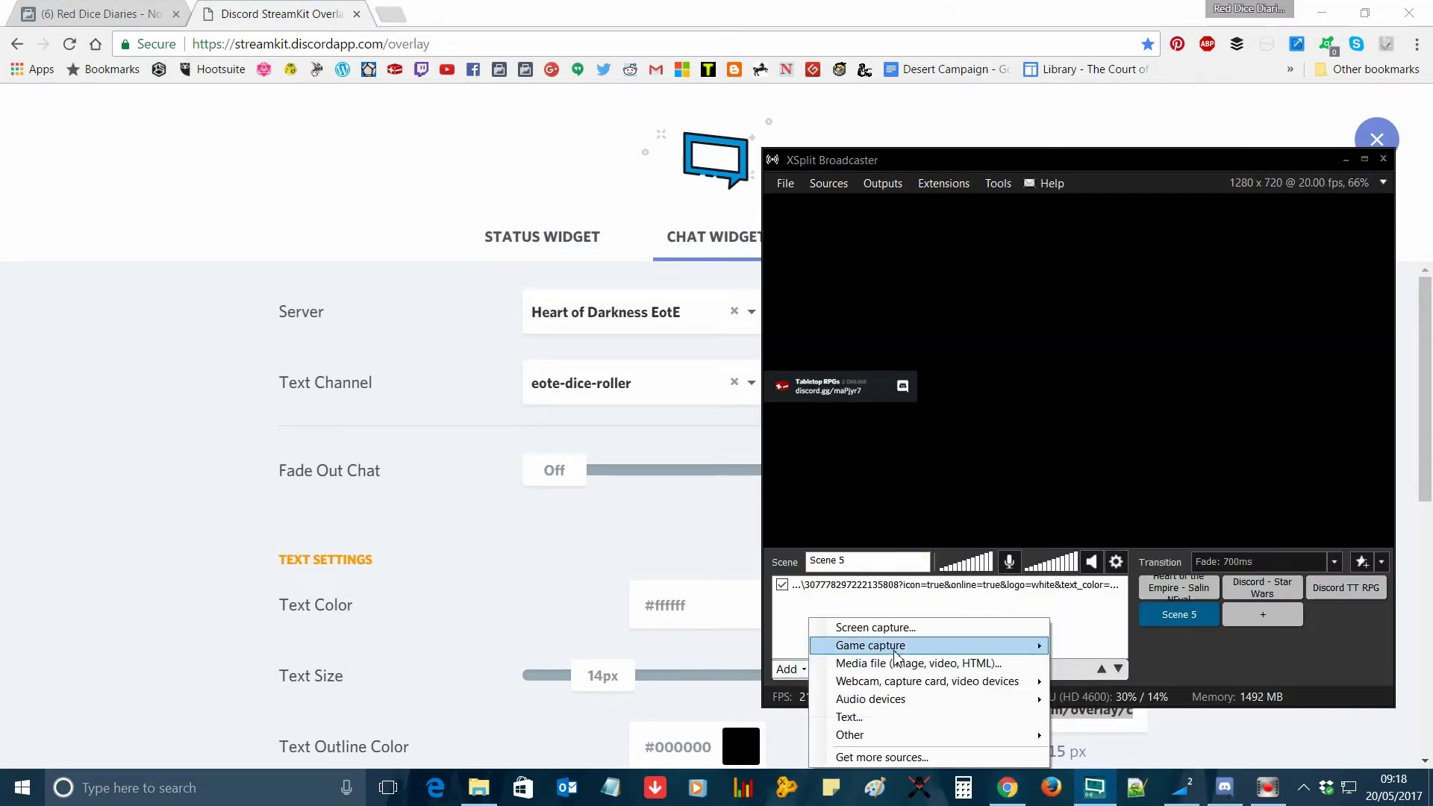
mouse_move(881, 736)
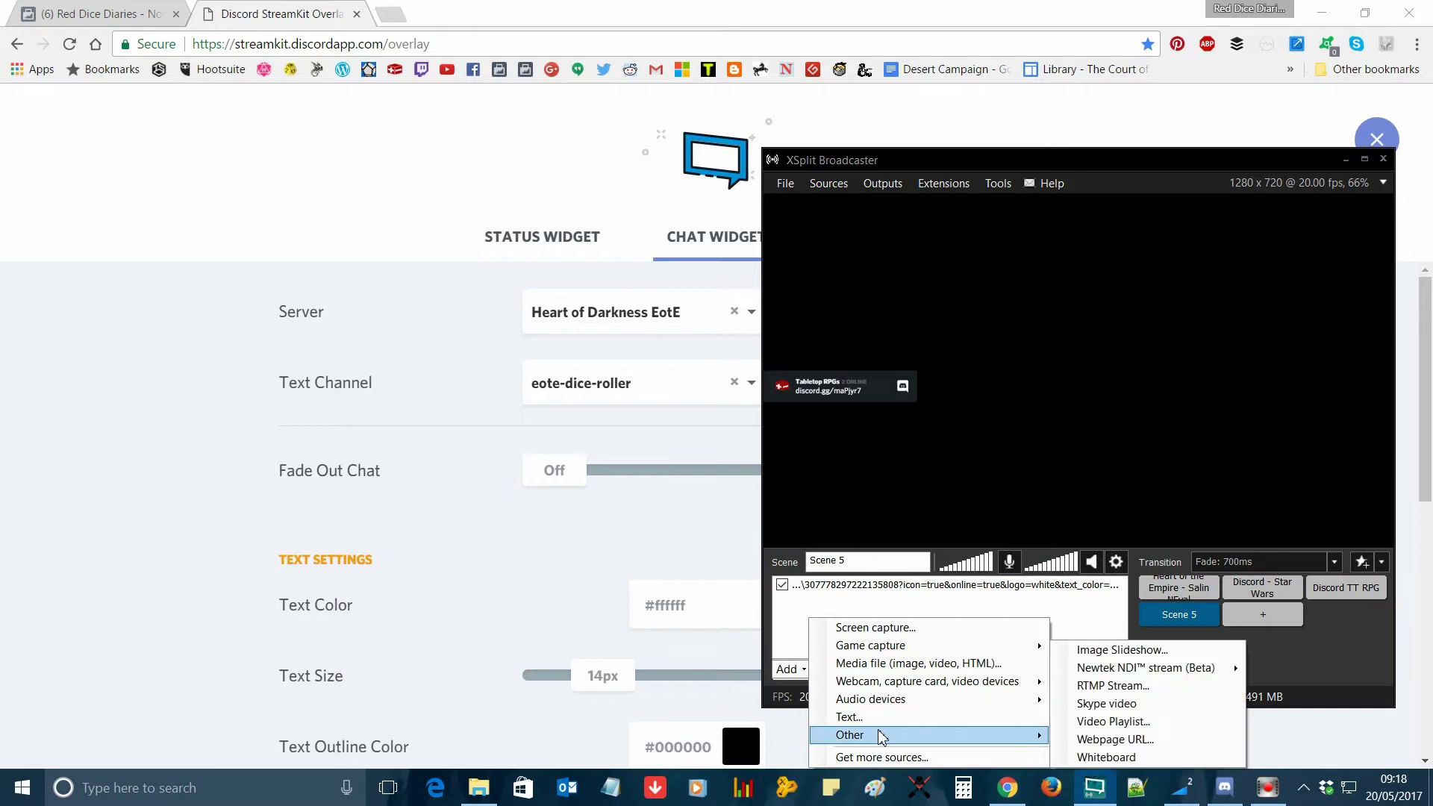
left_click(1124, 741)
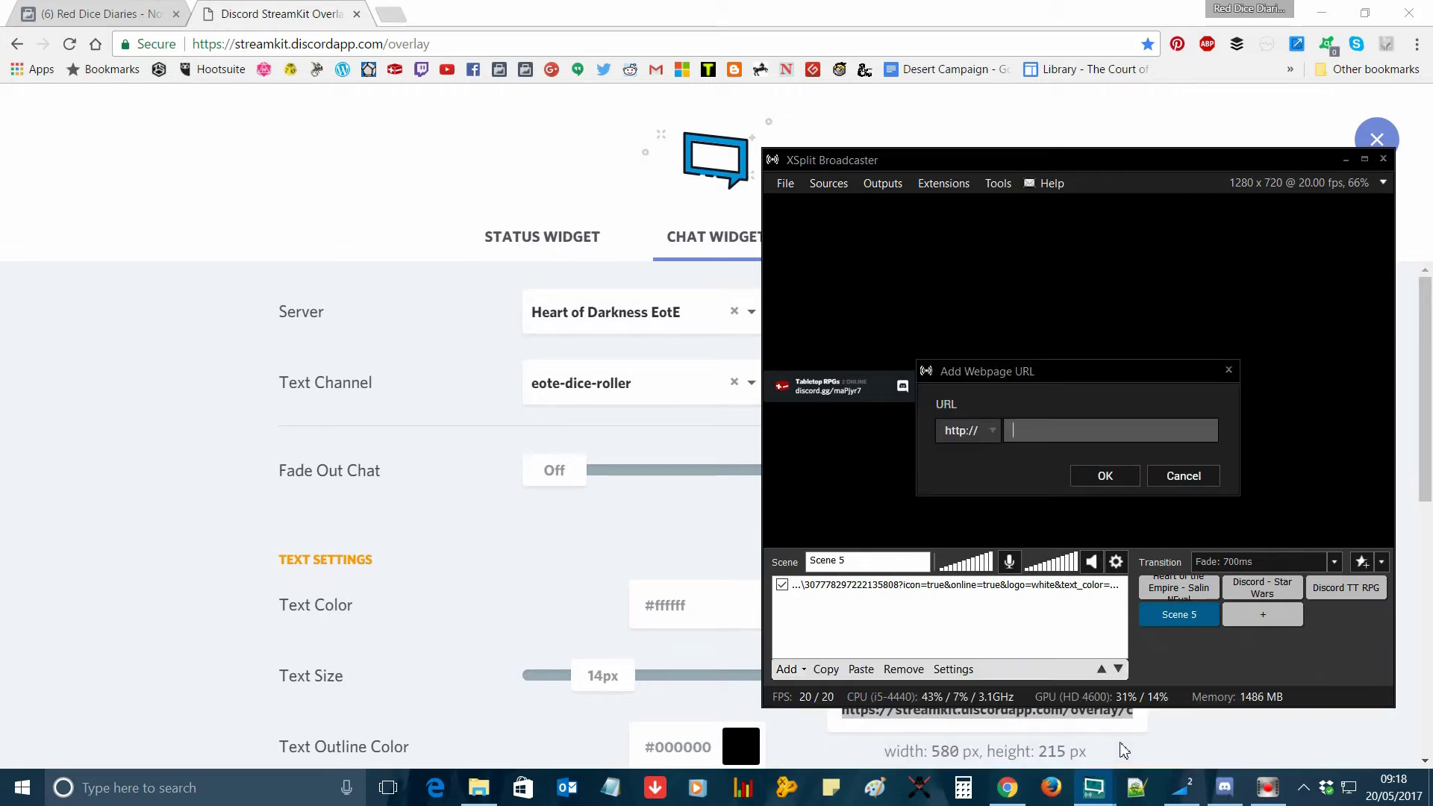
key("ctrl+v")
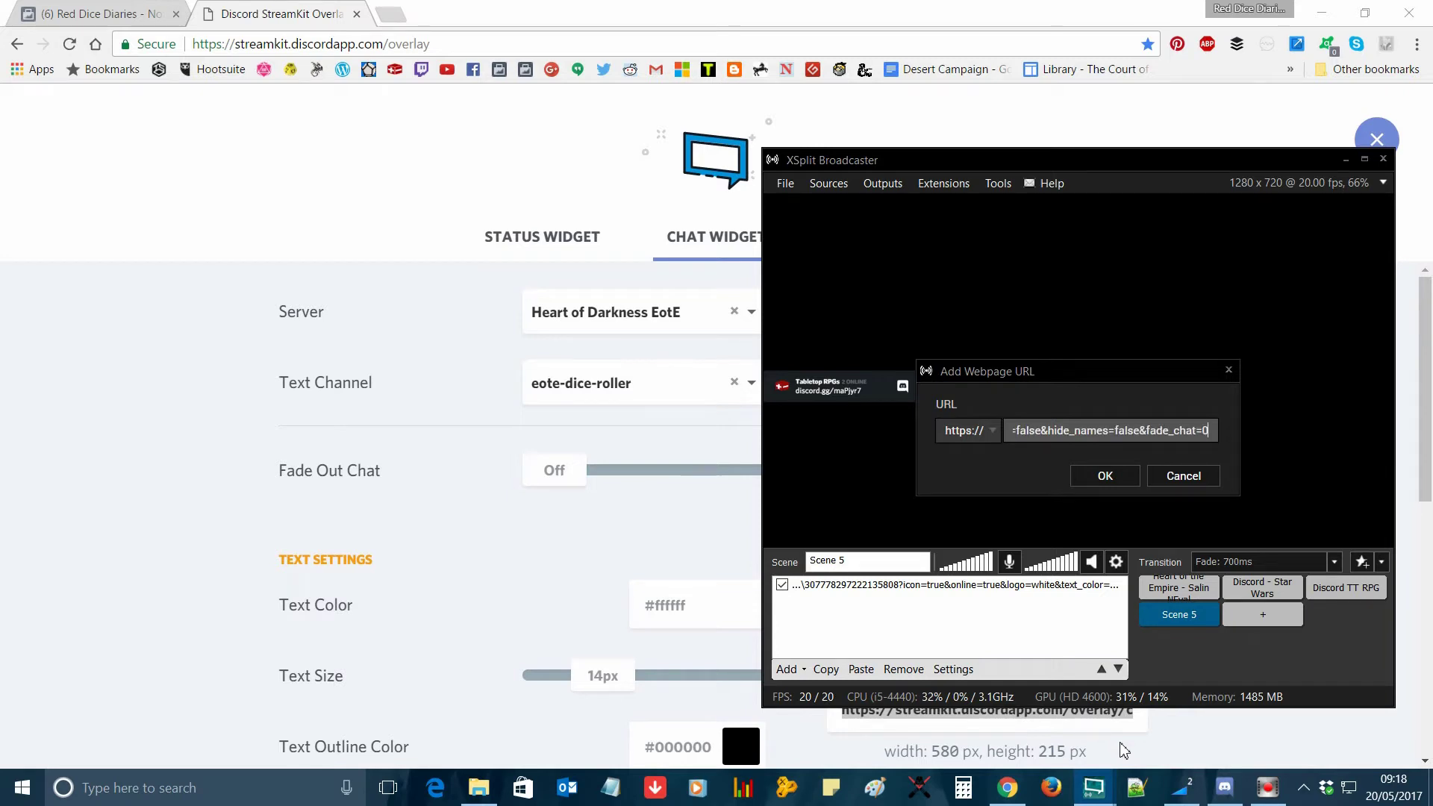
left_click(1104, 476)
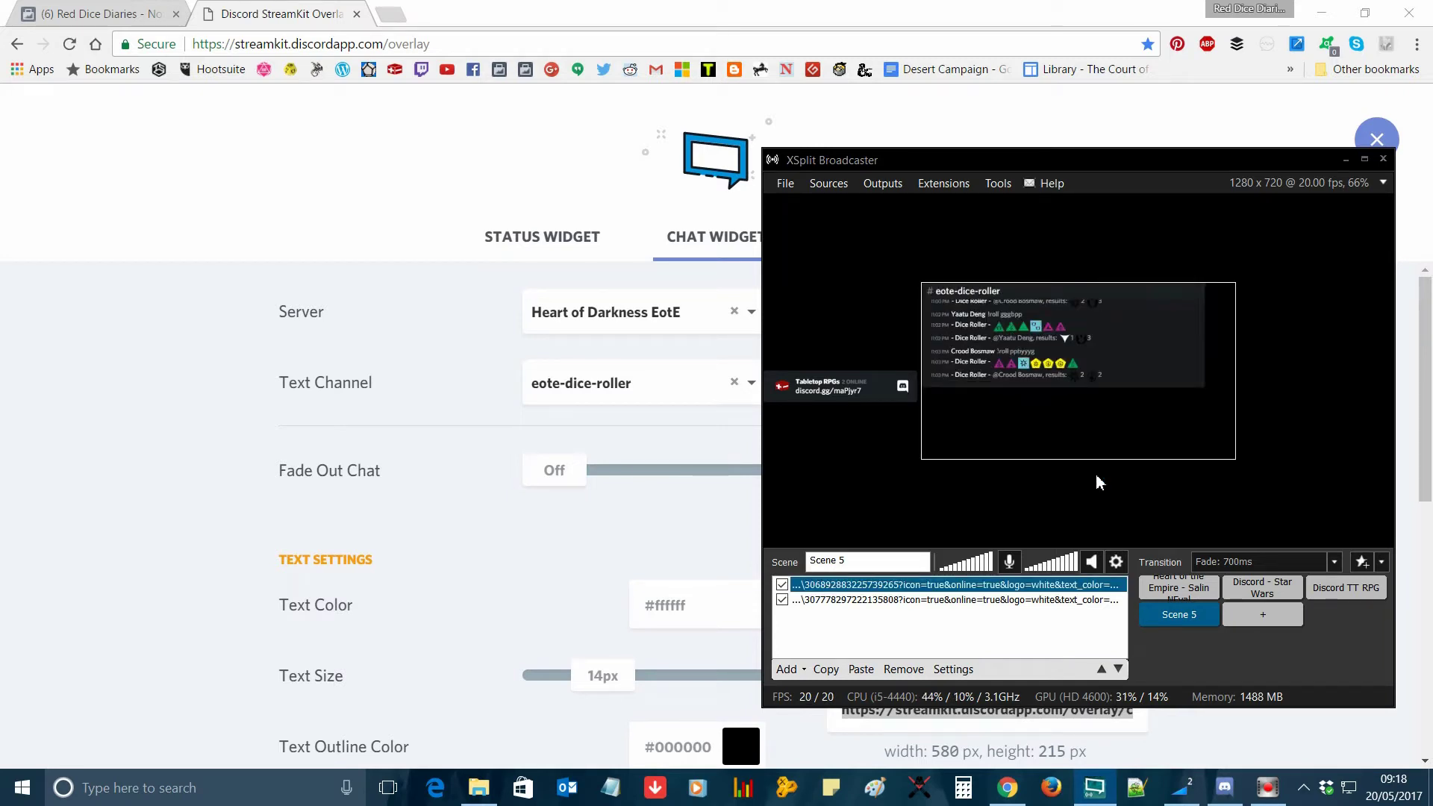
Place the status widget in the preview's top-left corner with the chat widget below it.
left_click(1060, 526)
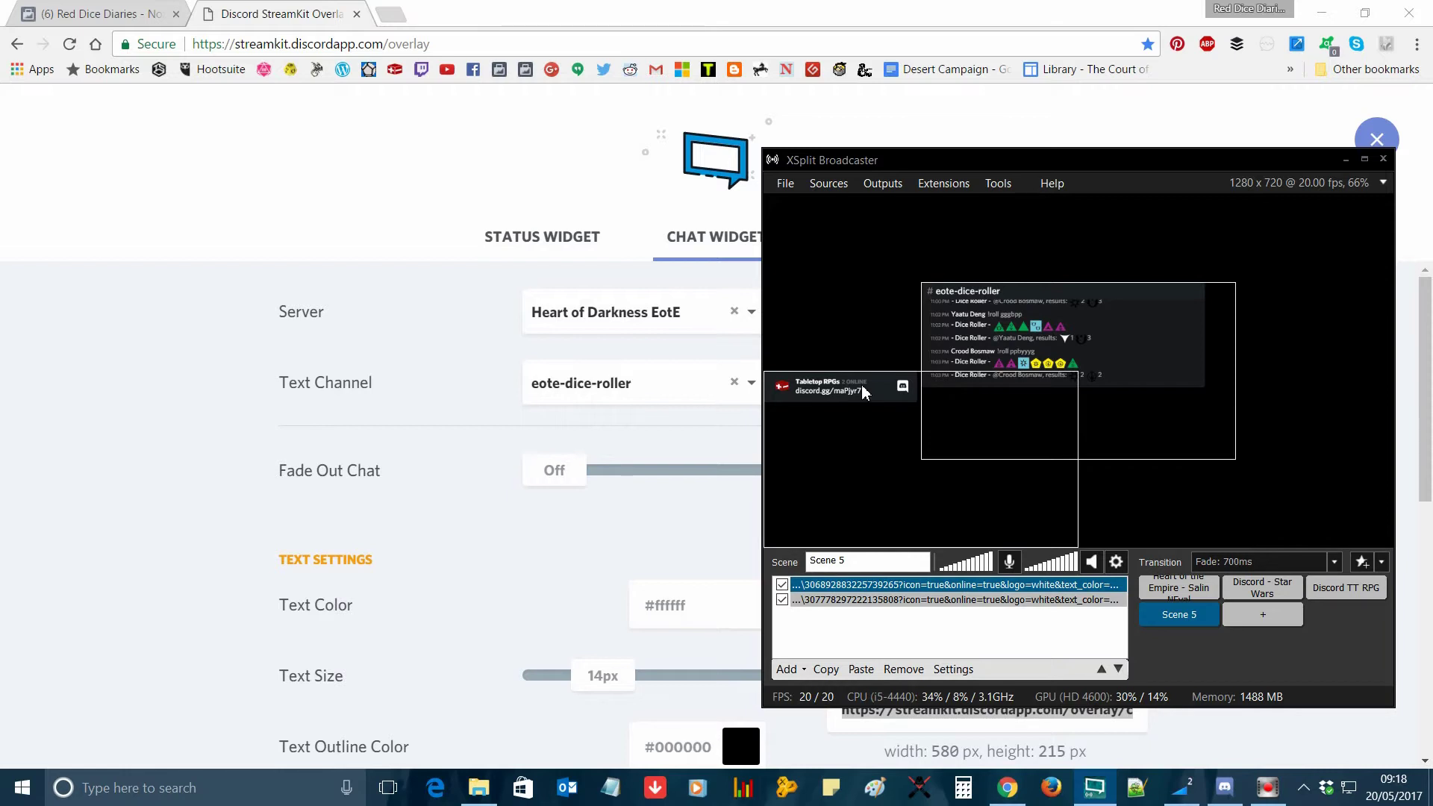
left_click_drag(863, 394, 866, 216)
left_click_drag(1116, 373, 977, 330)
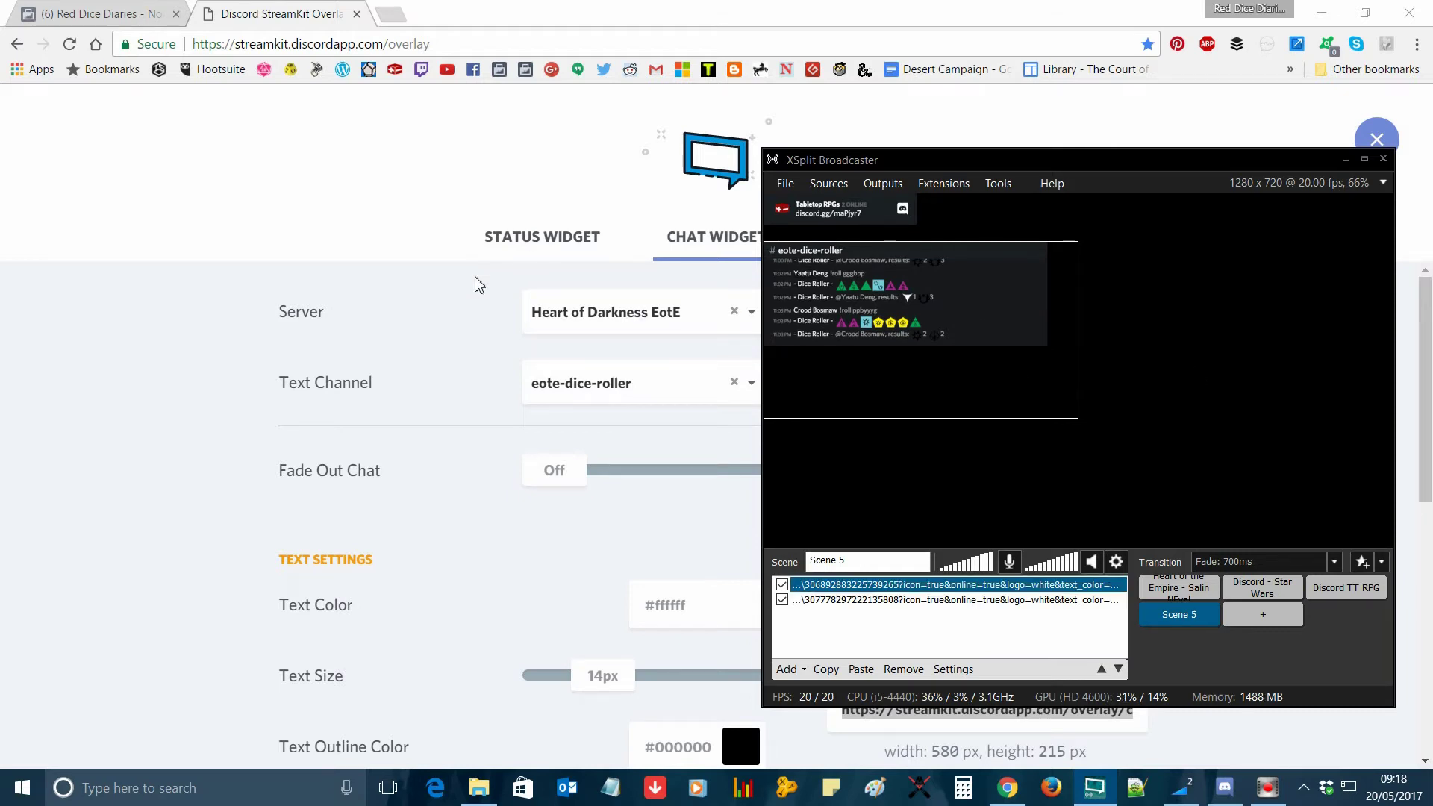
left_click(439, 356)
Set the Voice Widget to Heart of Darkness EotE's General channel and select its 312 × 600 URL.
left_click(870, 253)
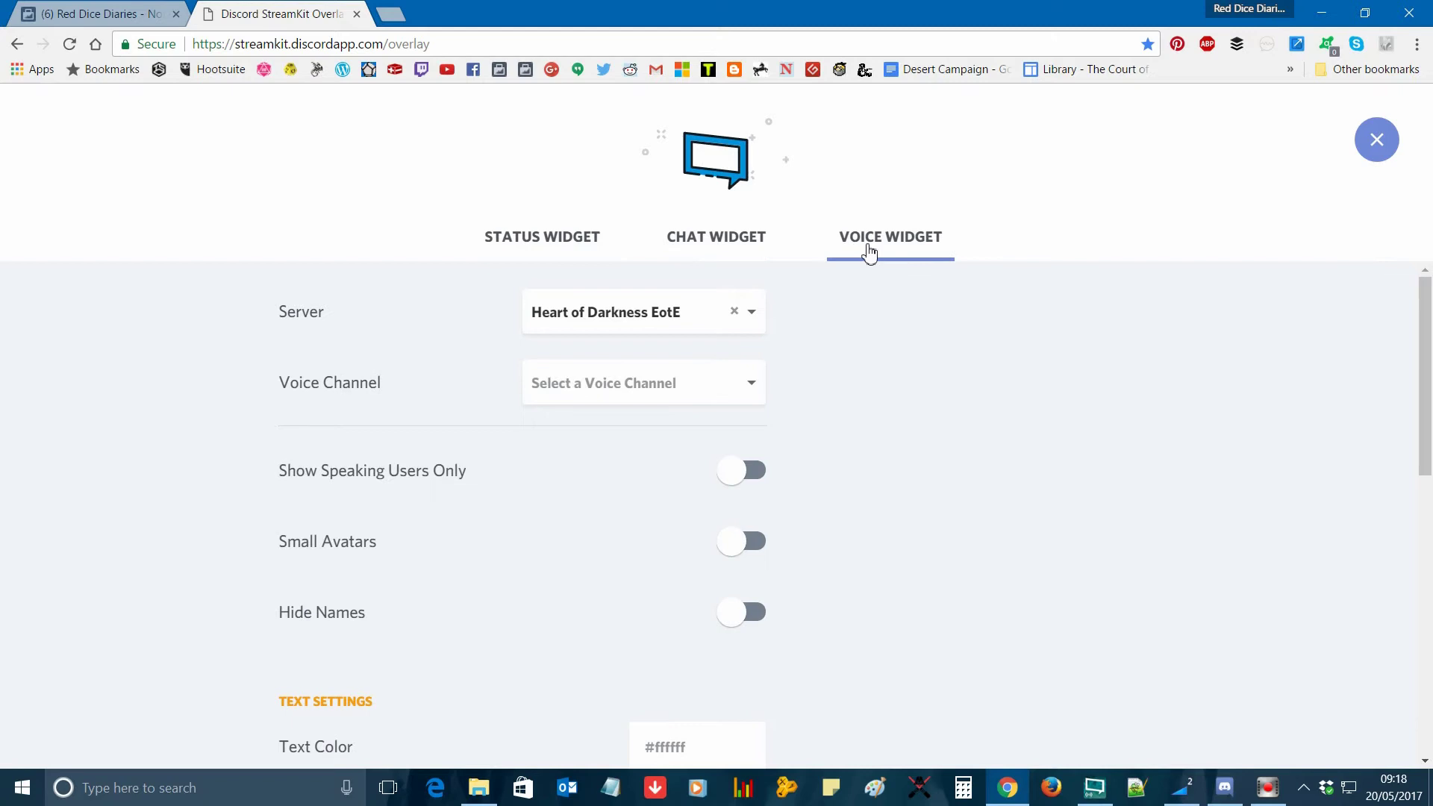
left_click(754, 315)
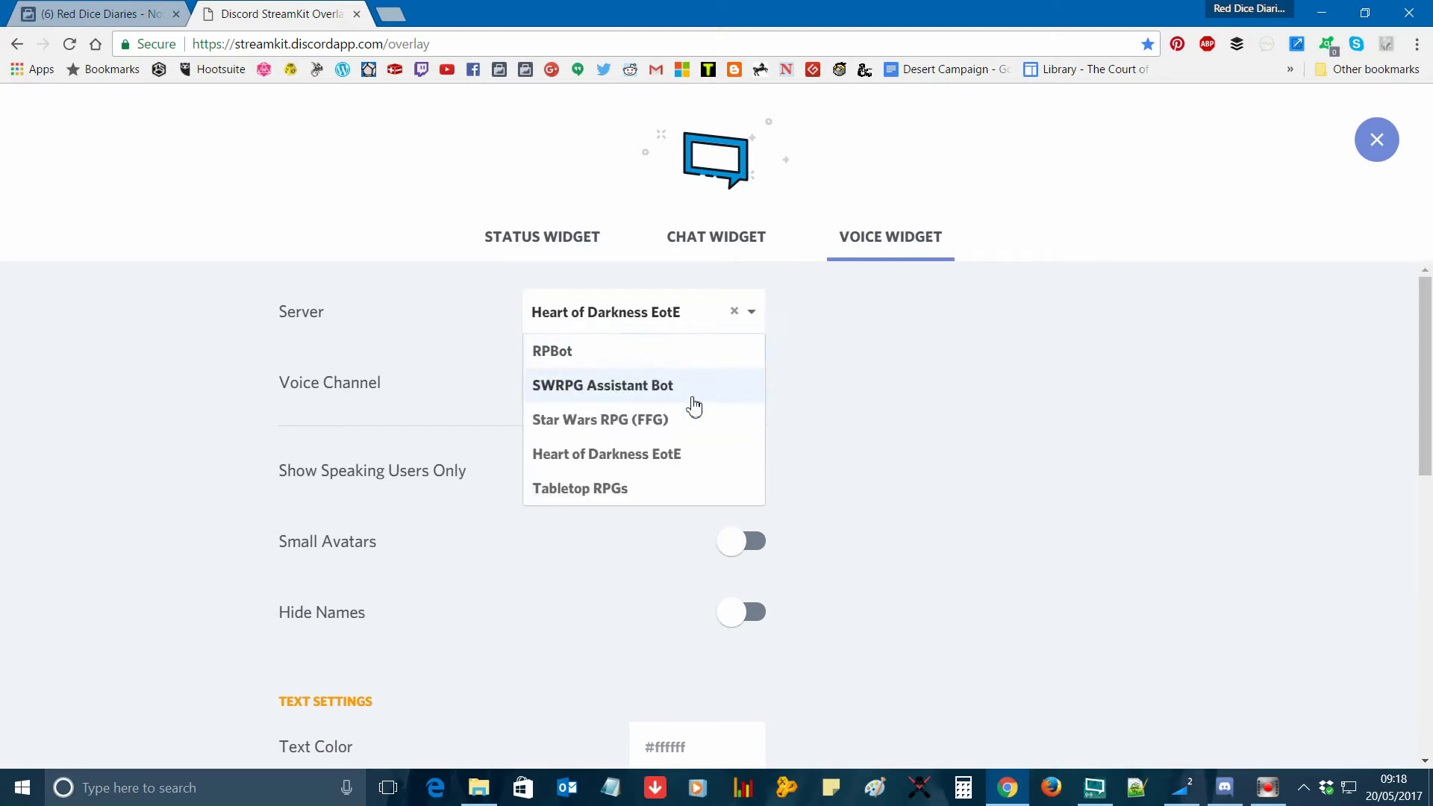
left_click(671, 456)
left_click(747, 396)
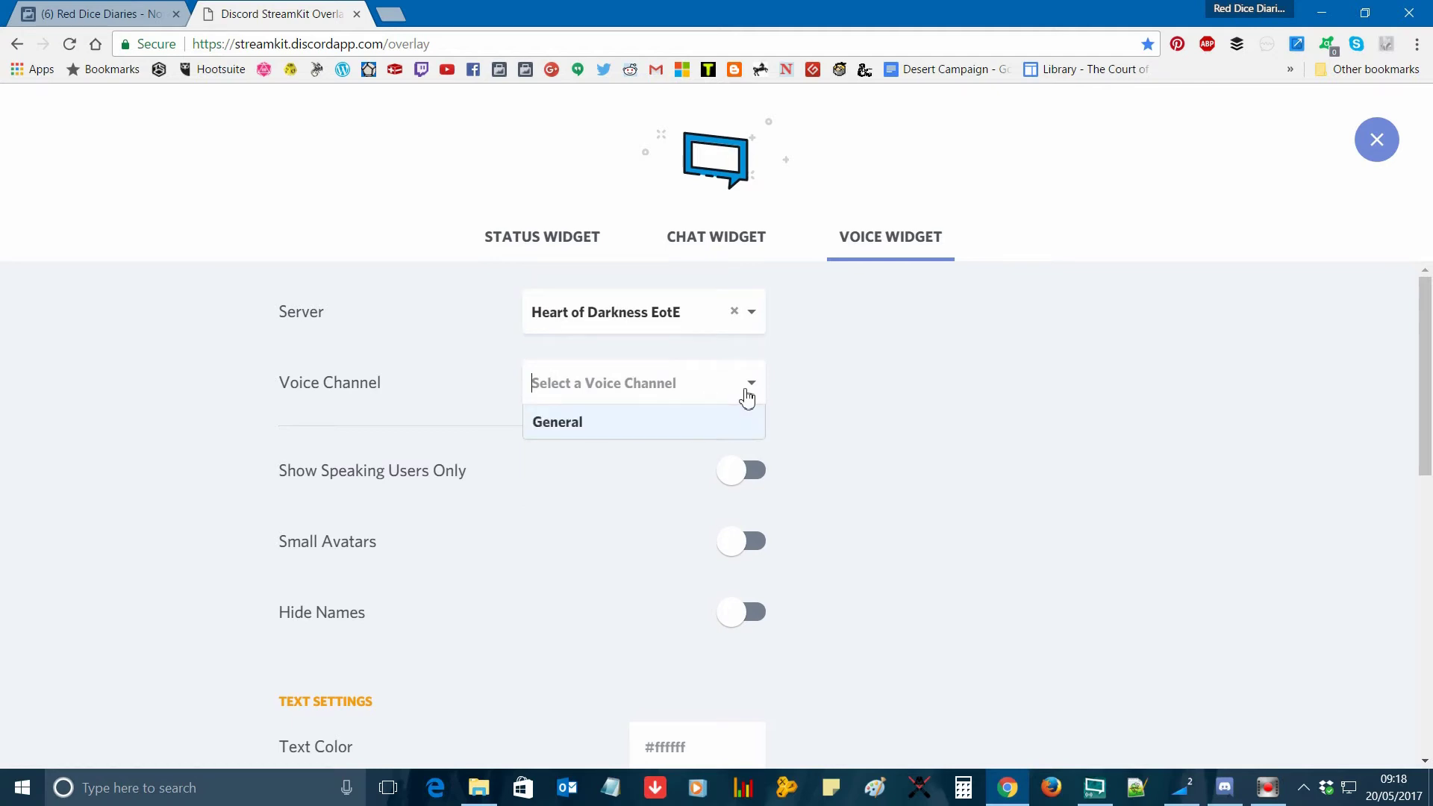
left_click(705, 422)
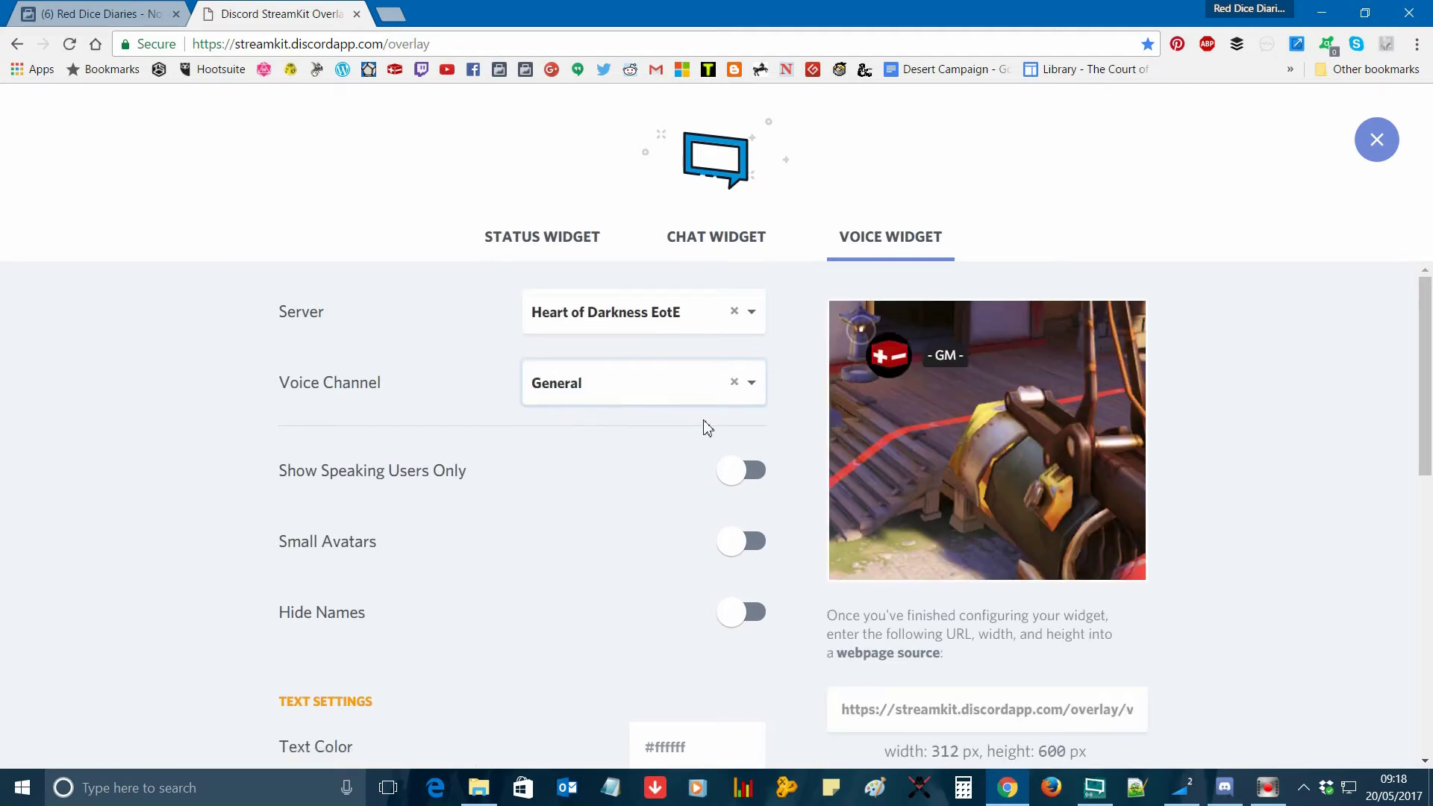
left_click(921, 715)
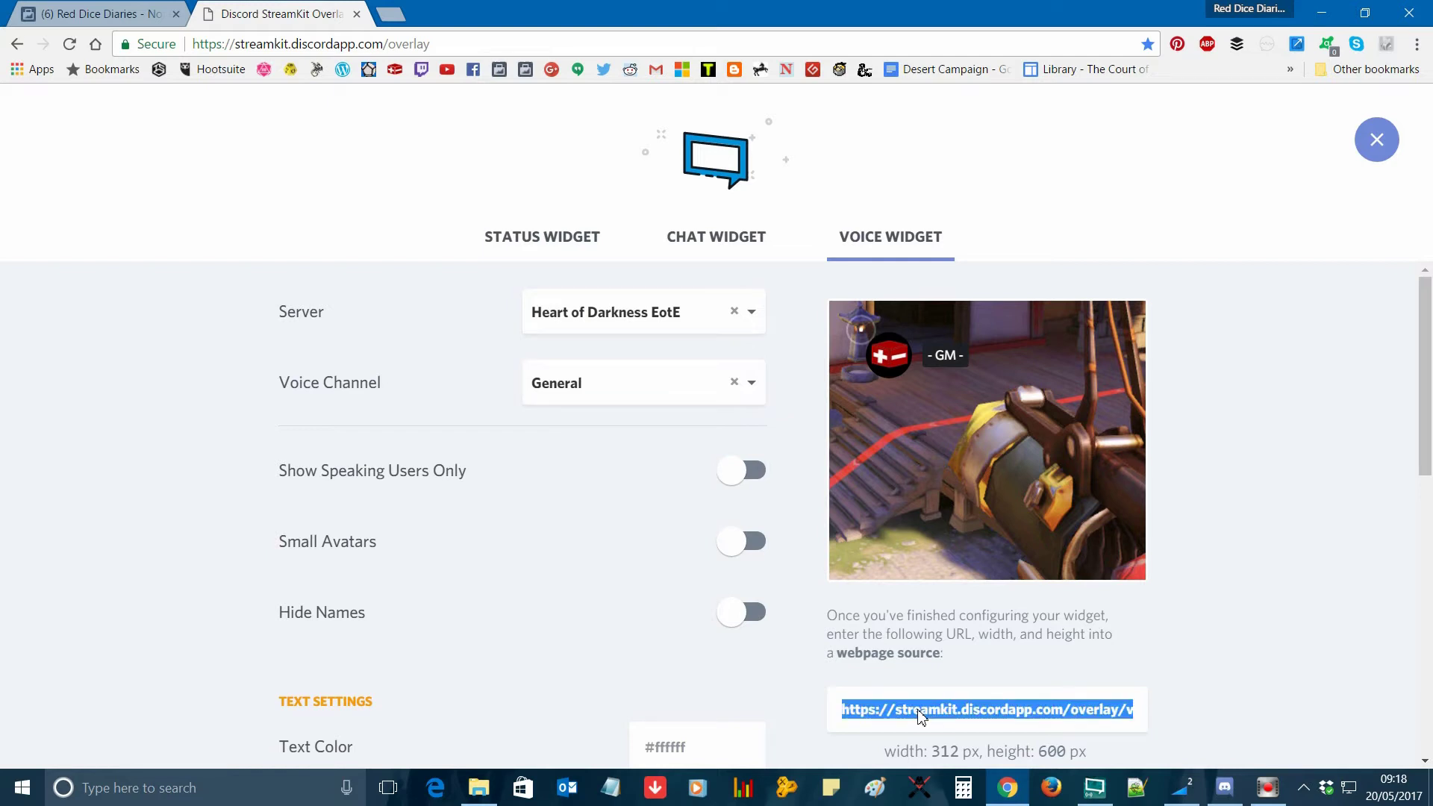
left_click(1112, 792)
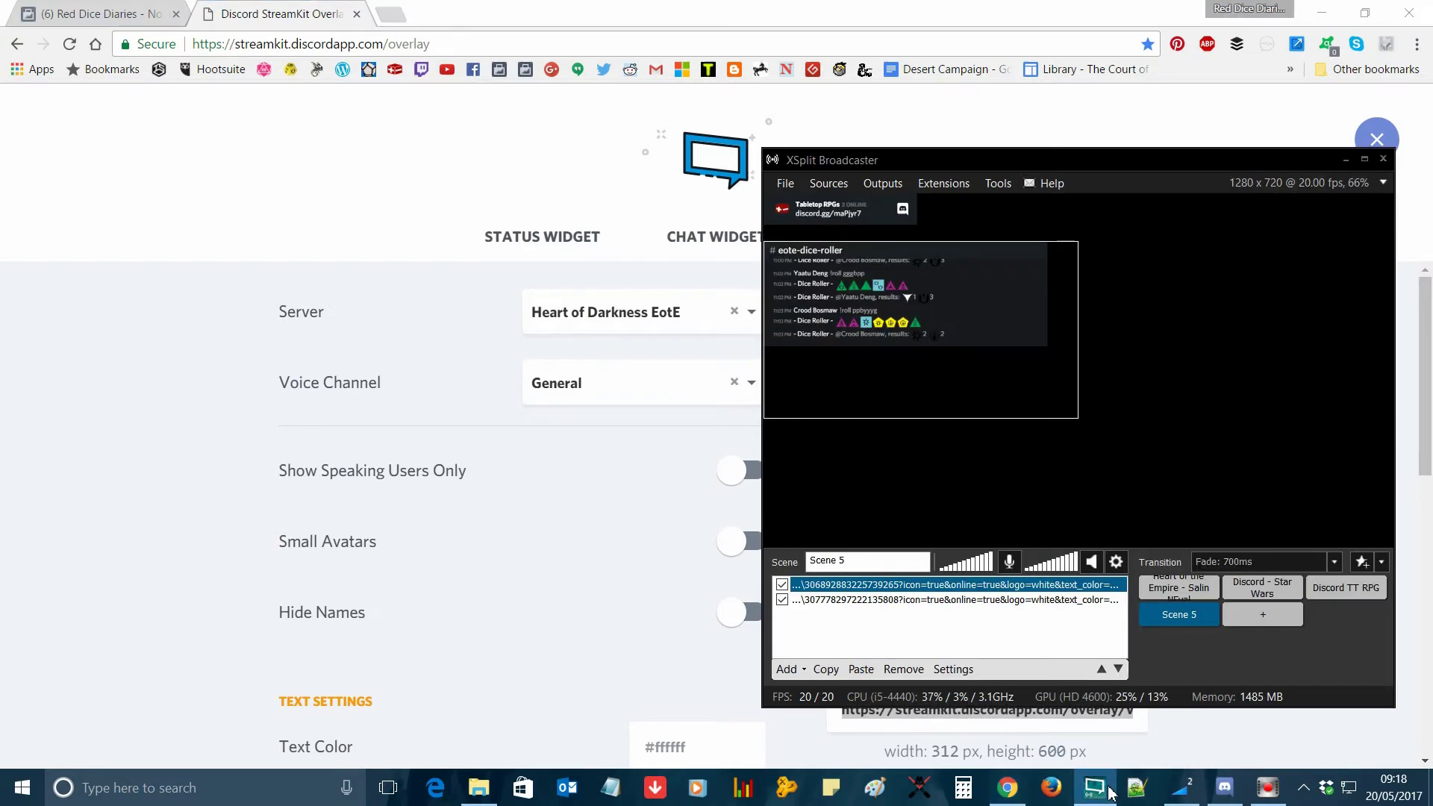
Add the voice widget URL as a webpage source and position it below the chat widget.
left_click(805, 672)
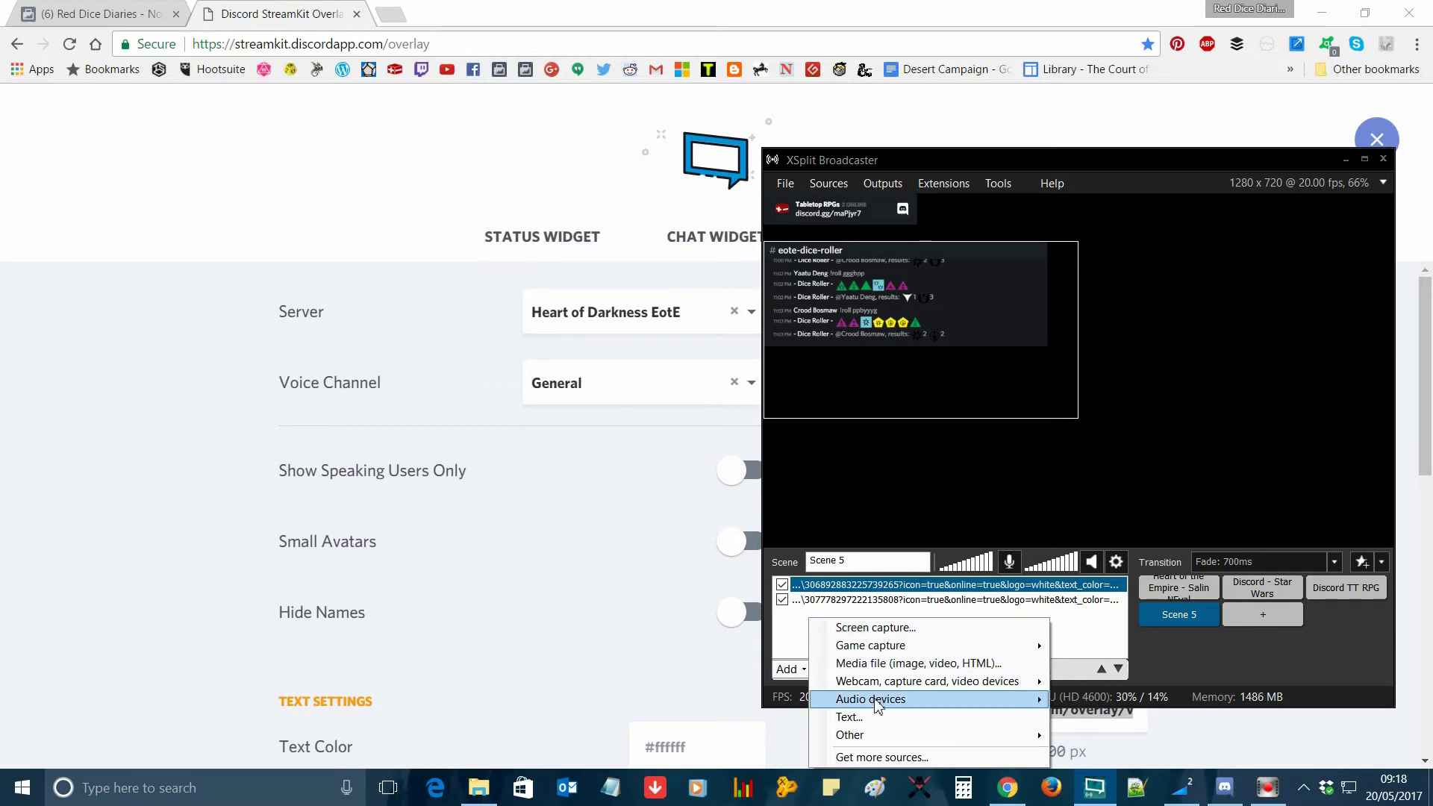
mouse_move(887, 736)
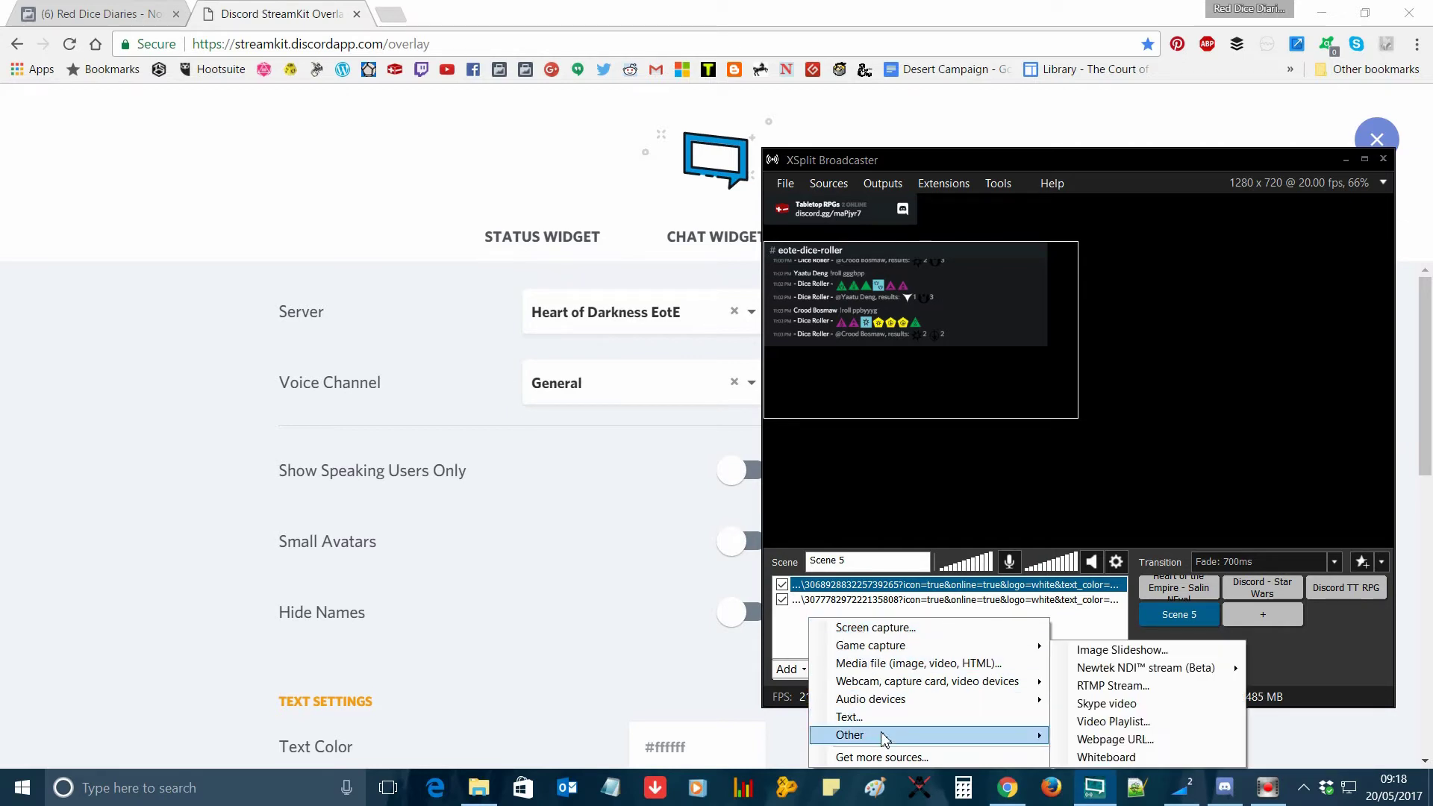
left_click(1152, 741)
key("ctrl+v")
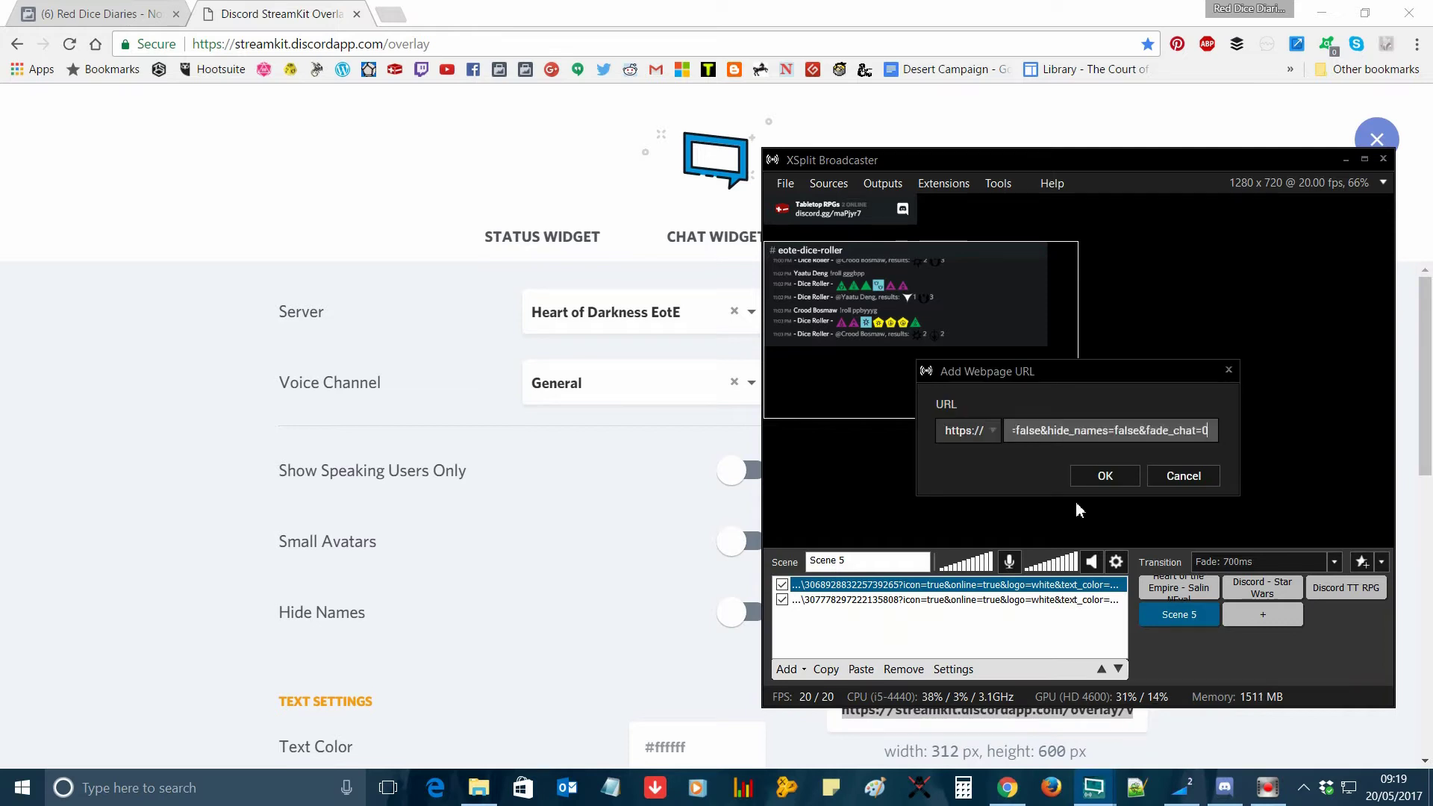
left_click(1104, 478)
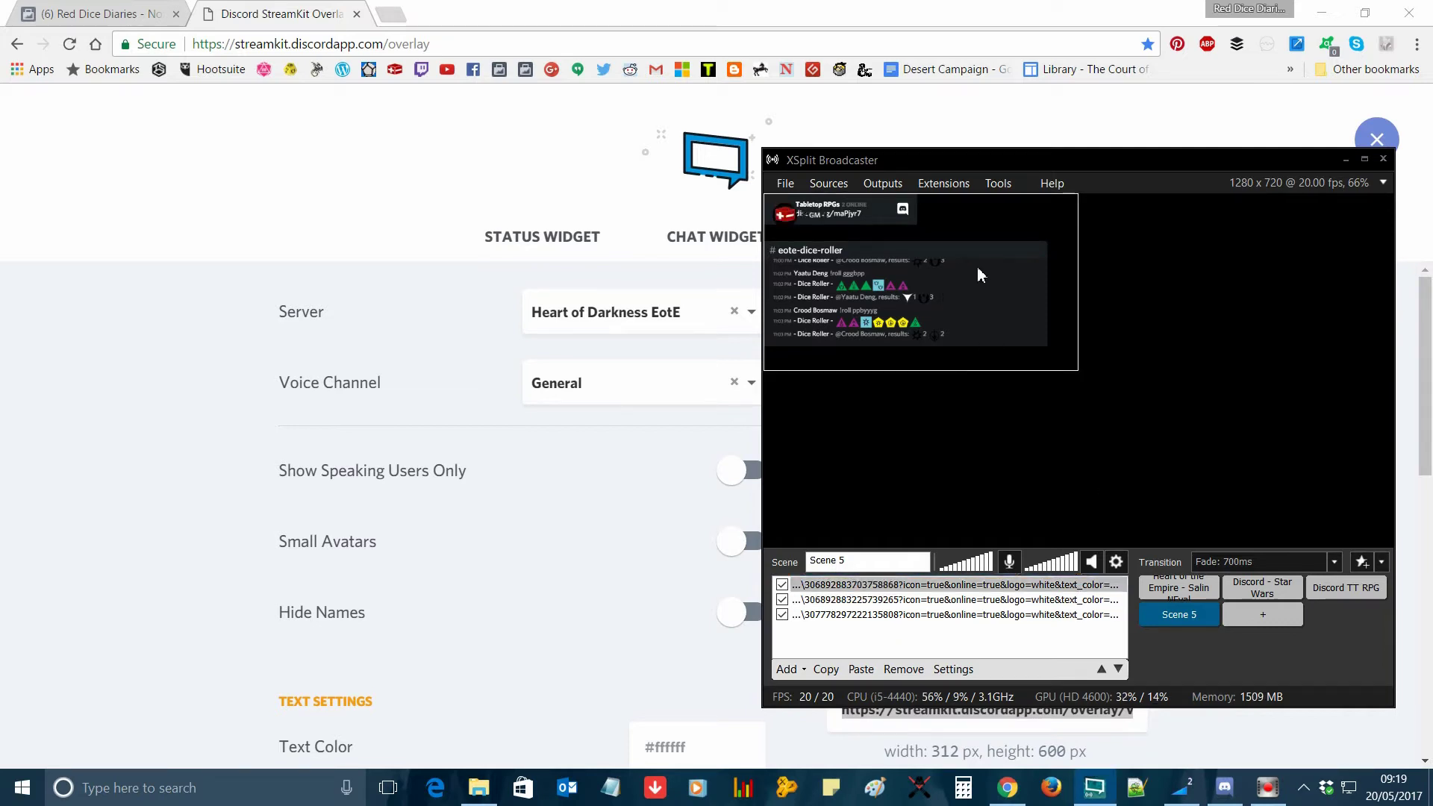
left_click_drag(992, 228, 969, 382)
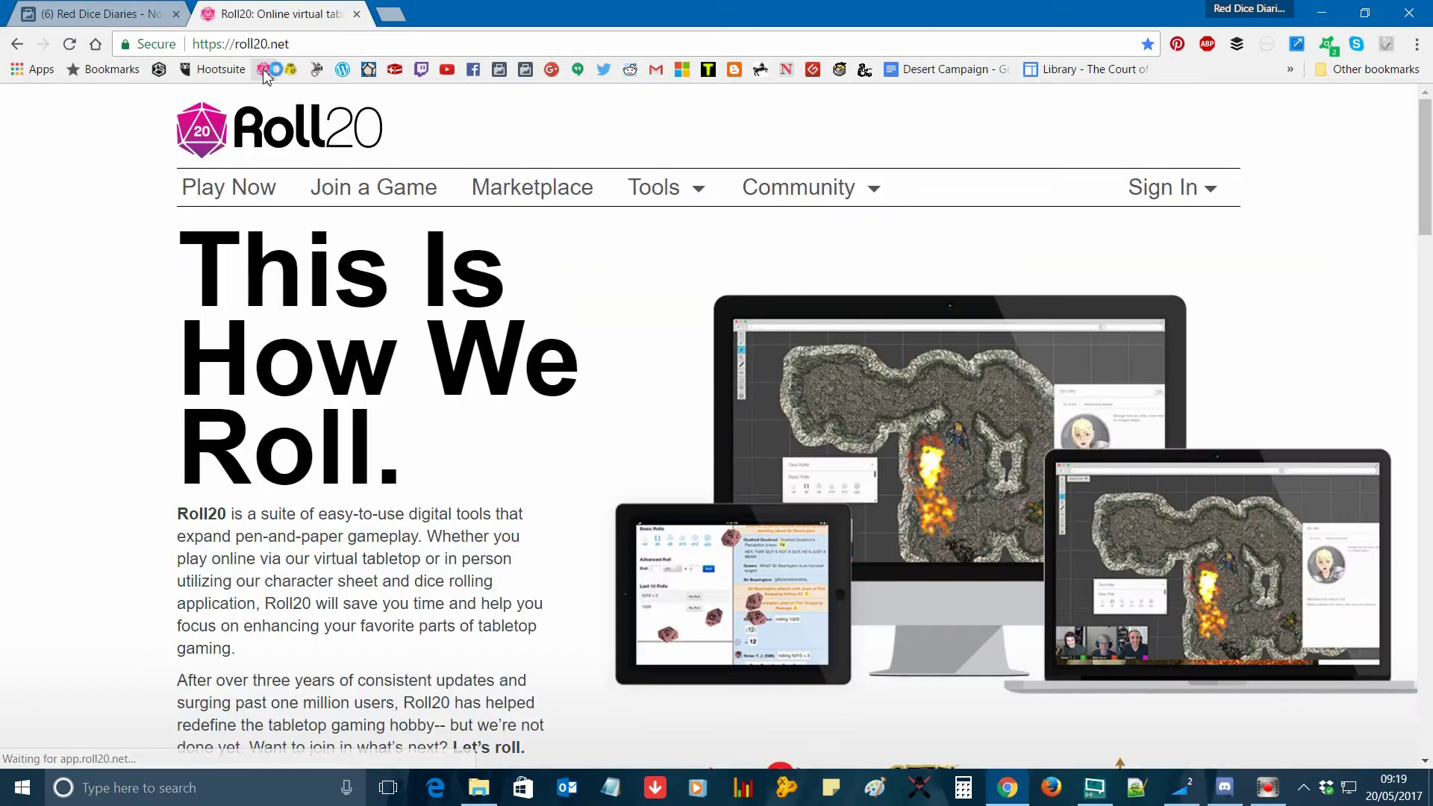
Sign in to Roll20 using the autofilled account email.
left_click(1210, 191)
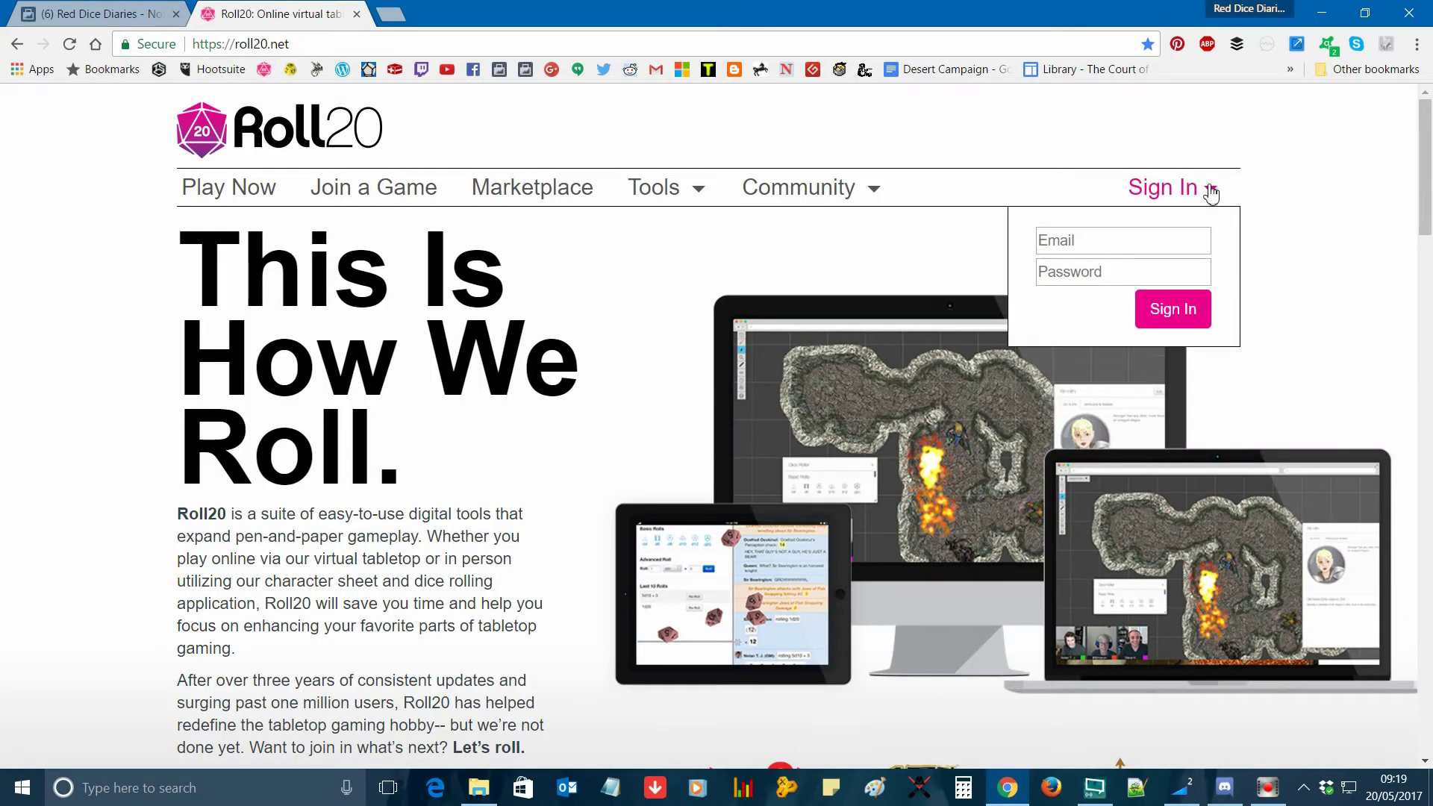
left_click(1166, 239)
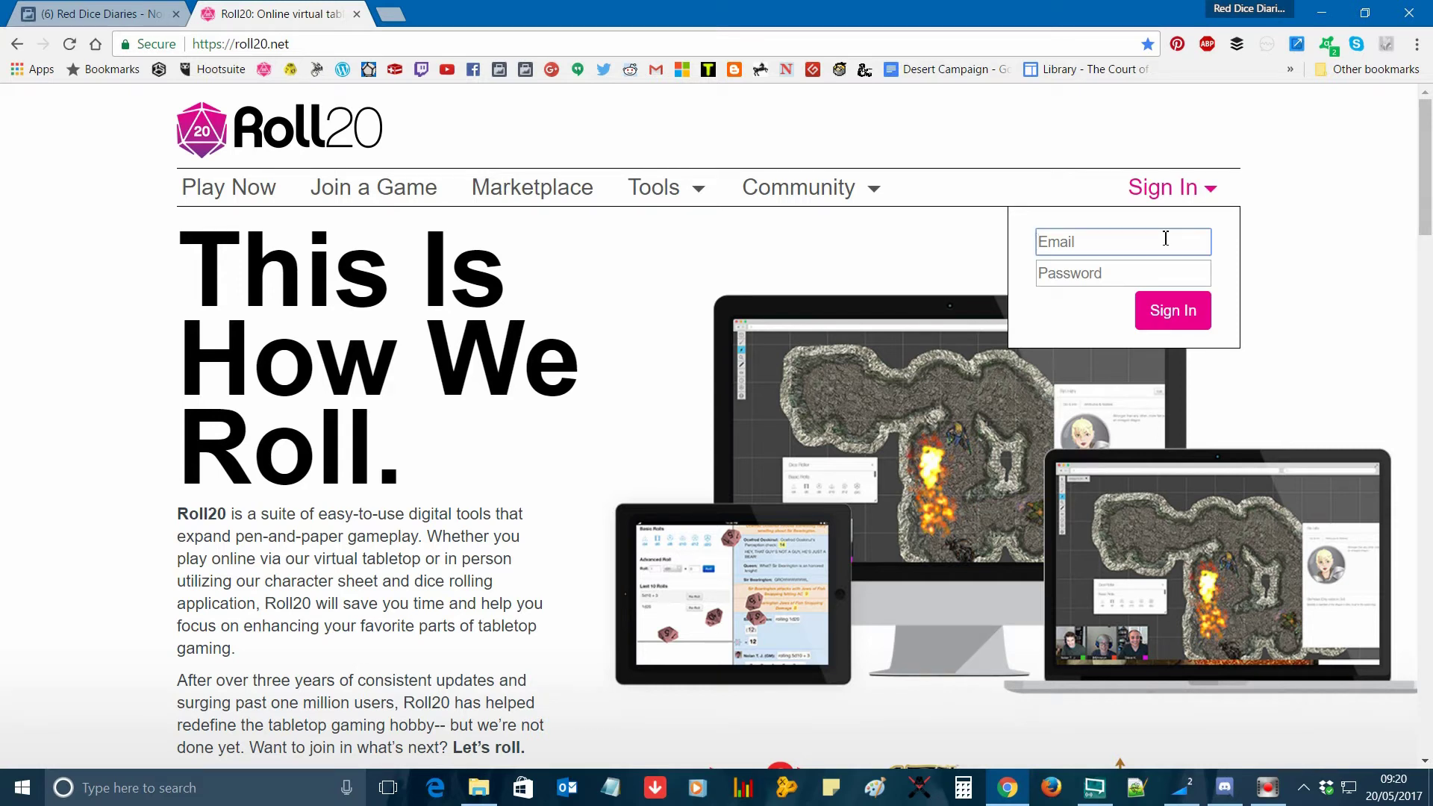
type("re")
key("Down")
key("Return")
key("Return")
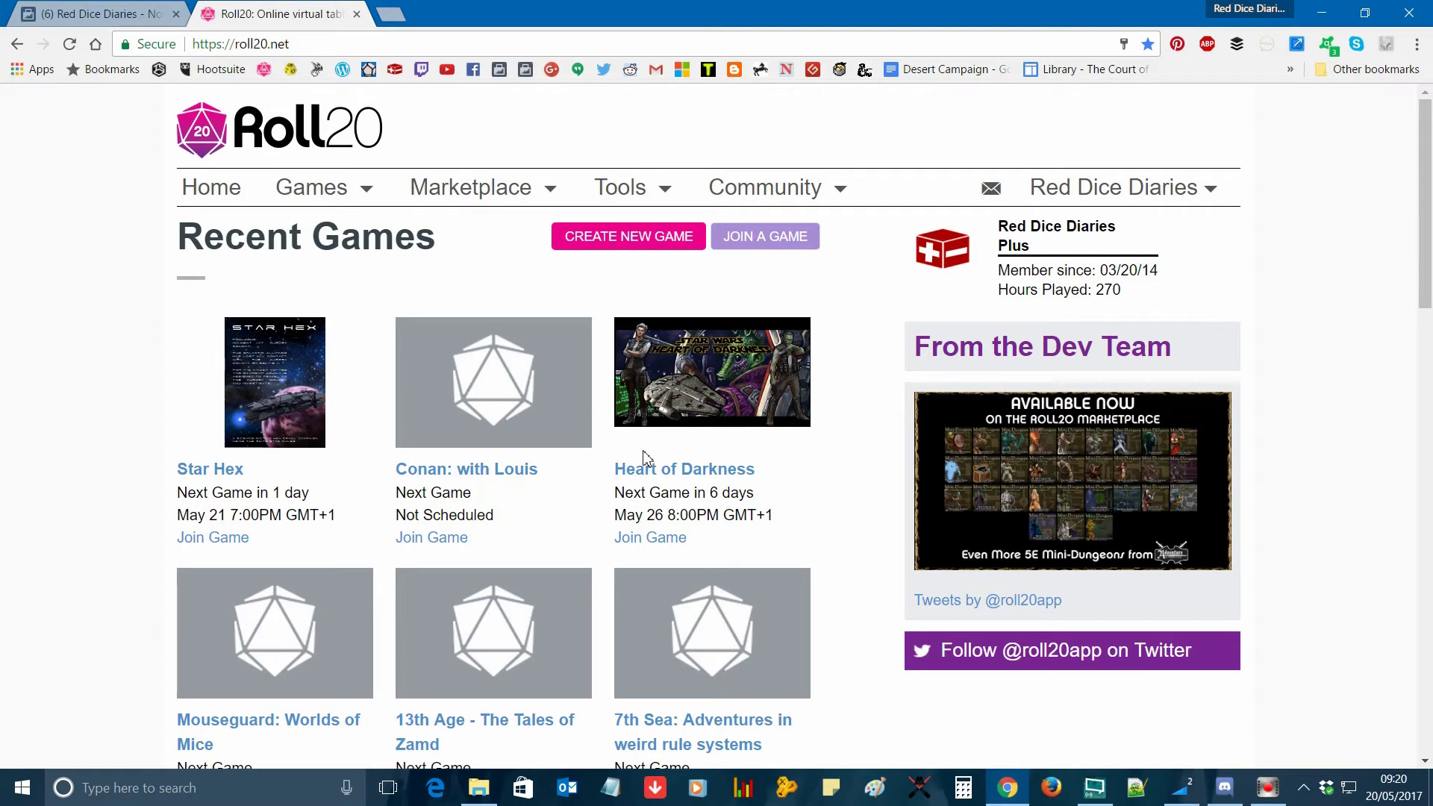
Join the Heart of Darkness game, zoom out the hex sector map and frame it.
left_click(644, 539)
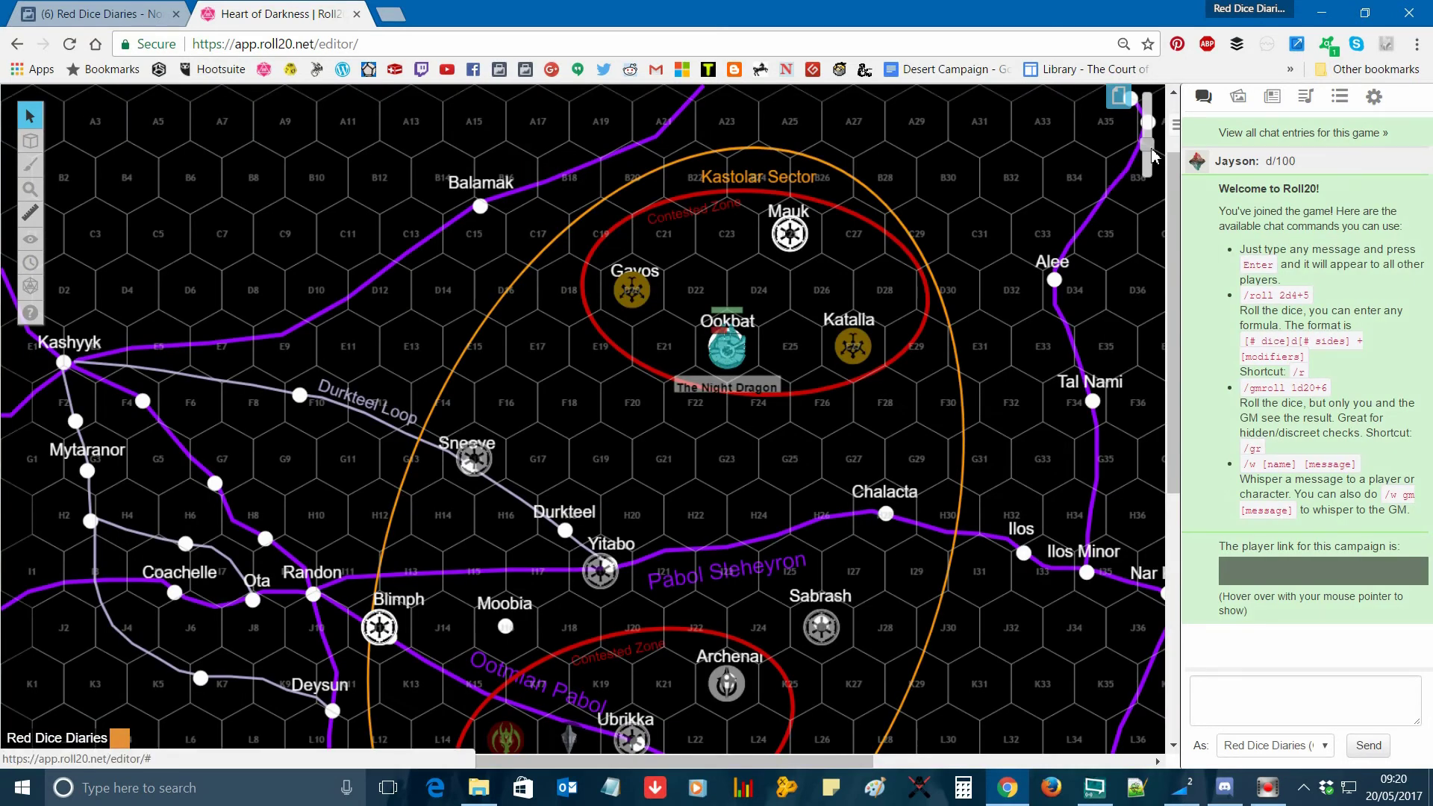
left_click_drag(1150, 146, 1151, 158)
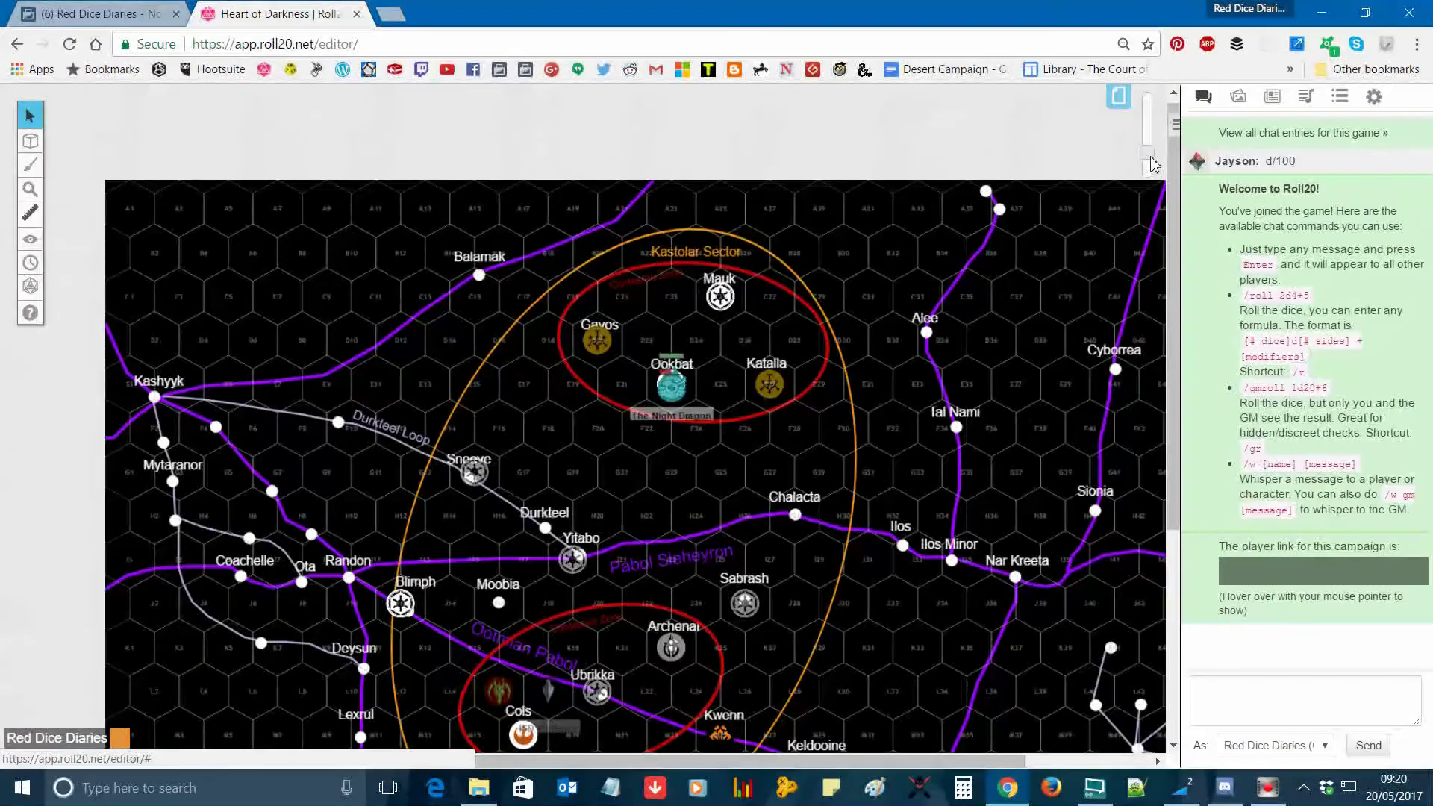
left_click_drag(1175, 310, 1174, 341)
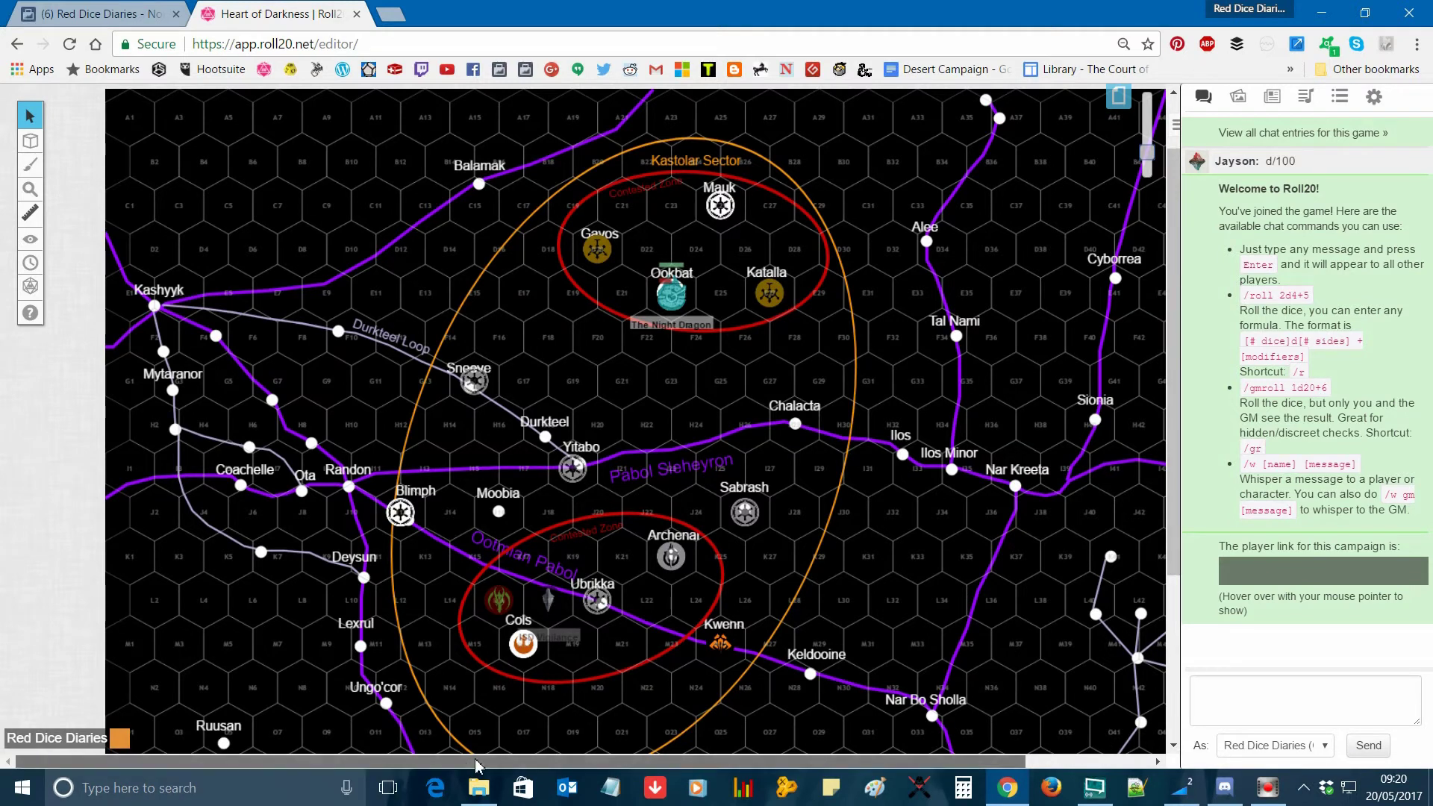
left_click_drag(478, 764, 508, 767)
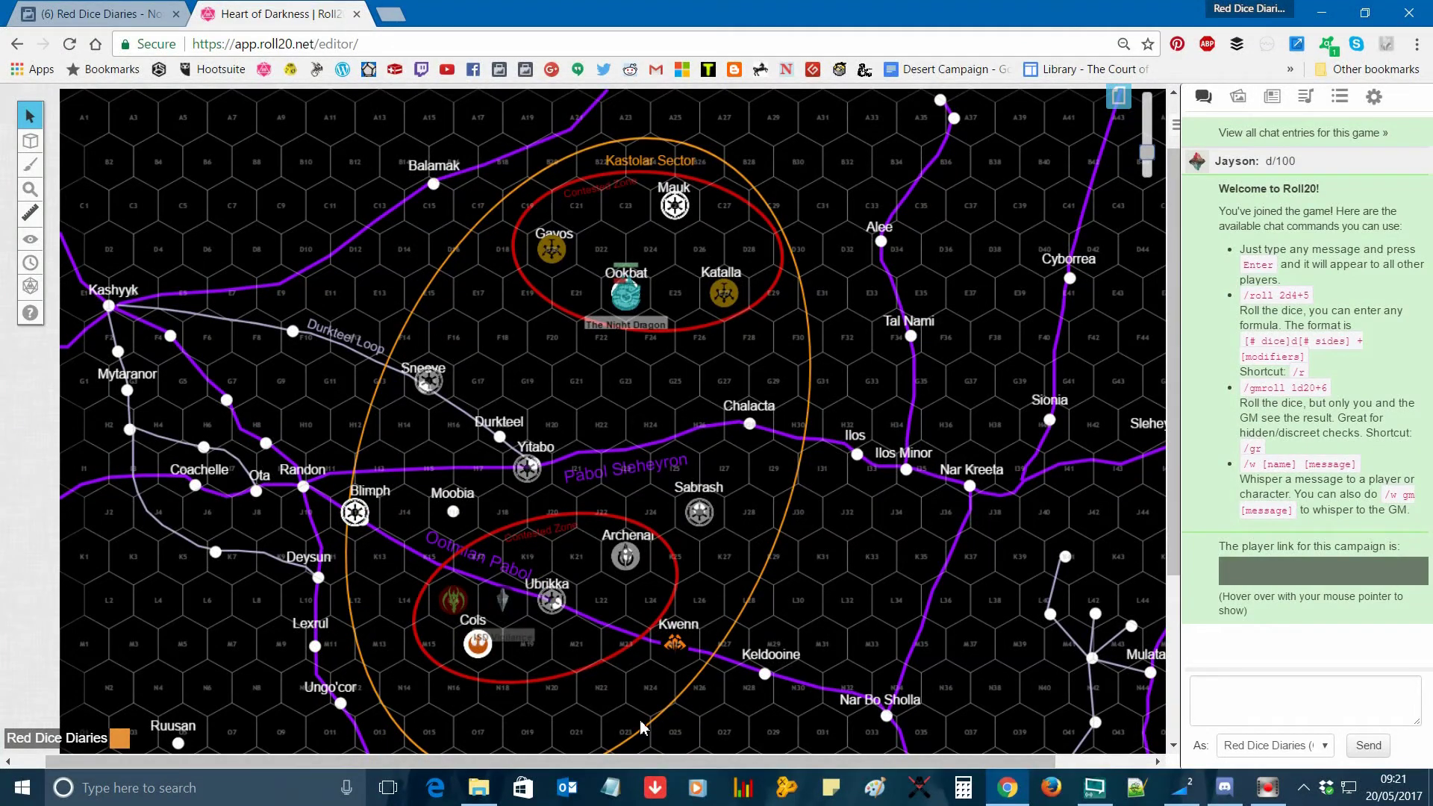
Add a screen-region capture around the Roll20 map and select it in the preview.
left_click(1094, 787)
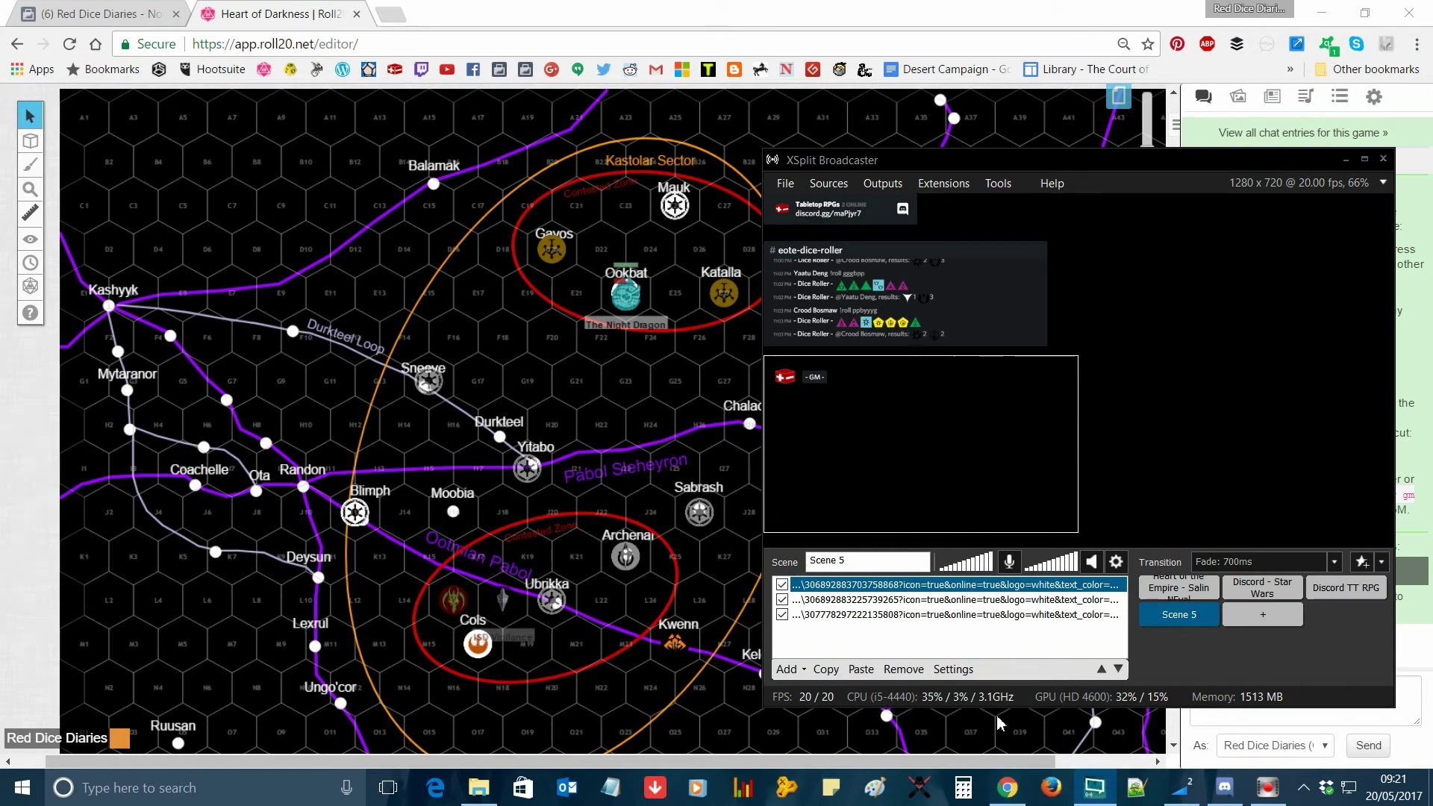
left_click(804, 670)
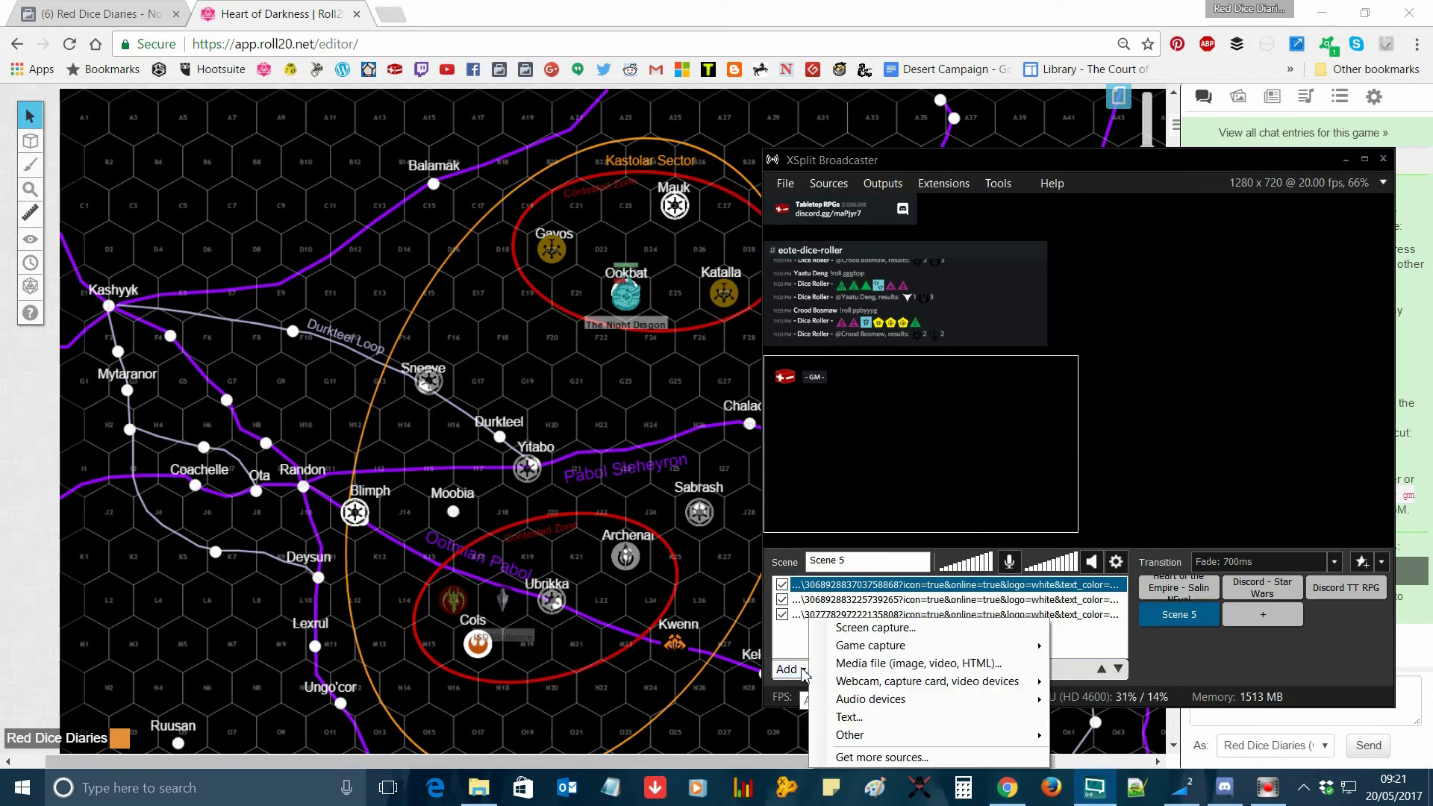
left_click(829, 629)
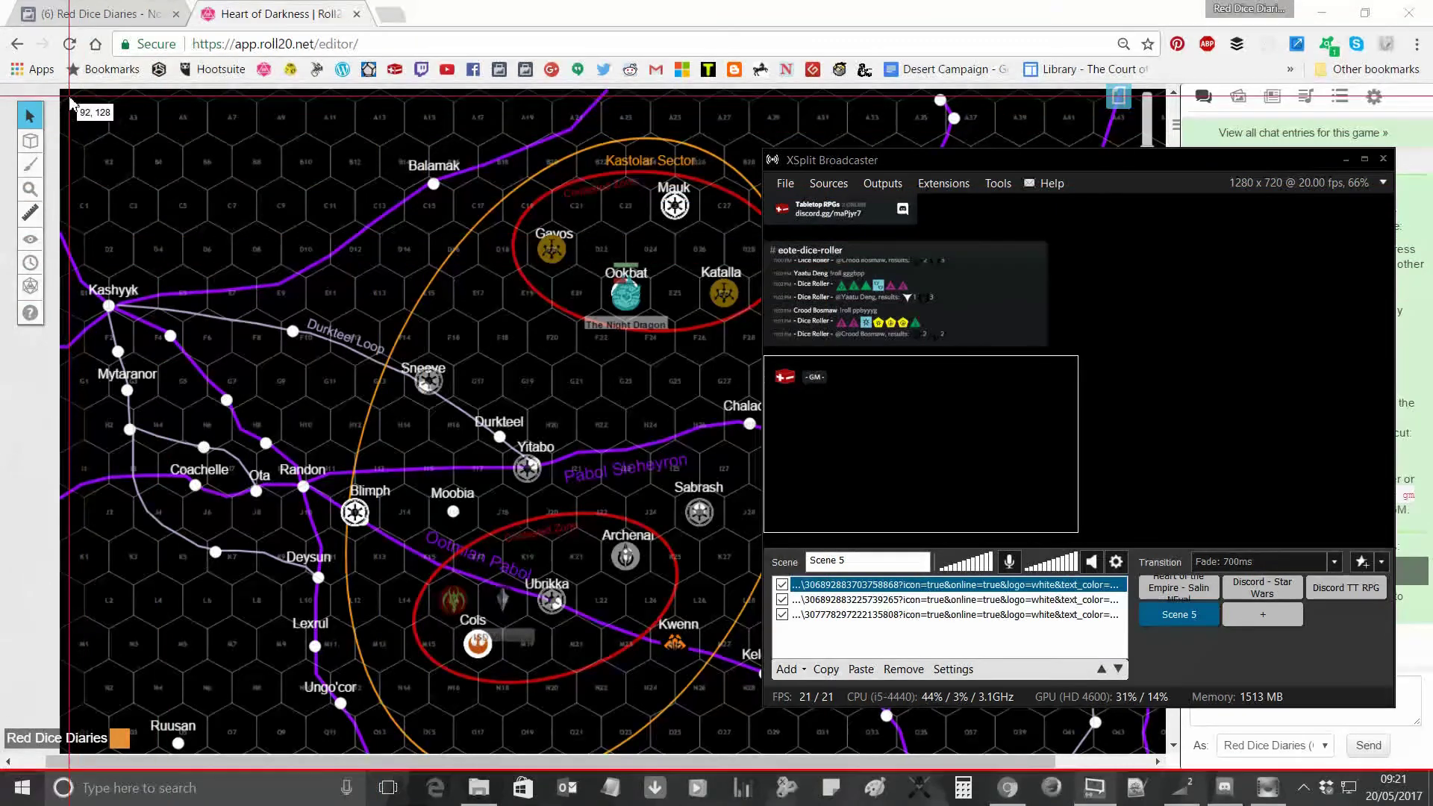
left_click_drag(69, 95, 1159, 753)
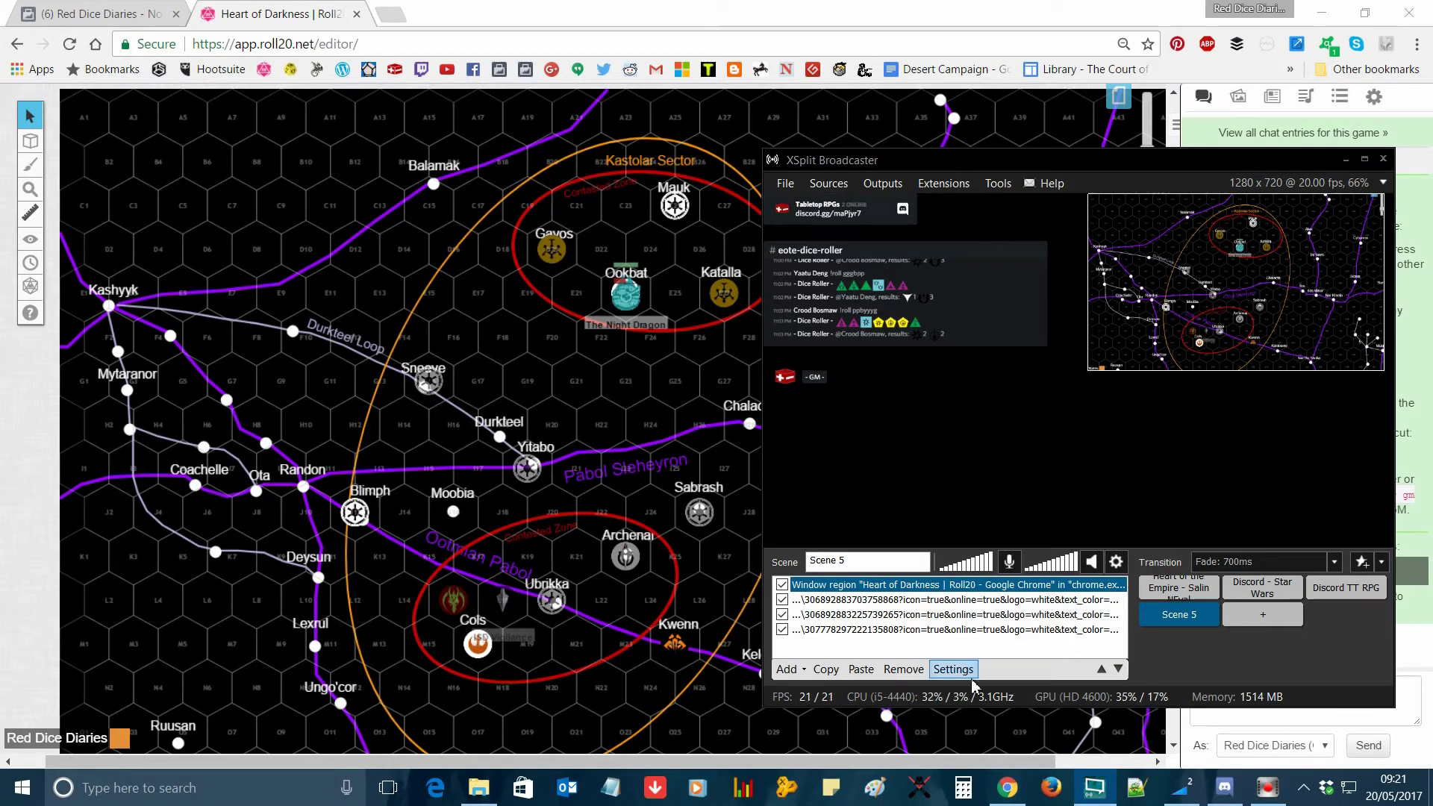
left_click(1140, 314)
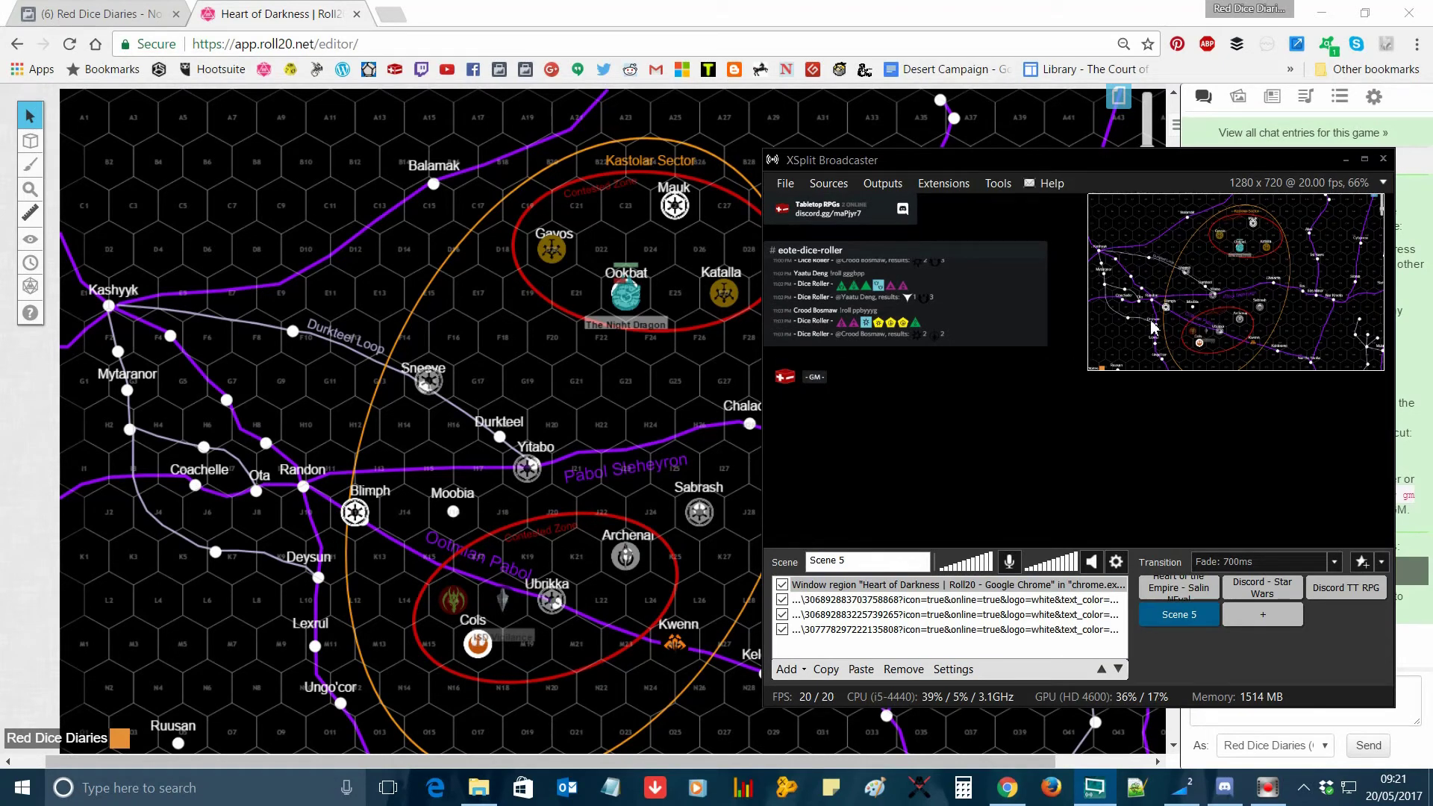
left_click(1091, 373)
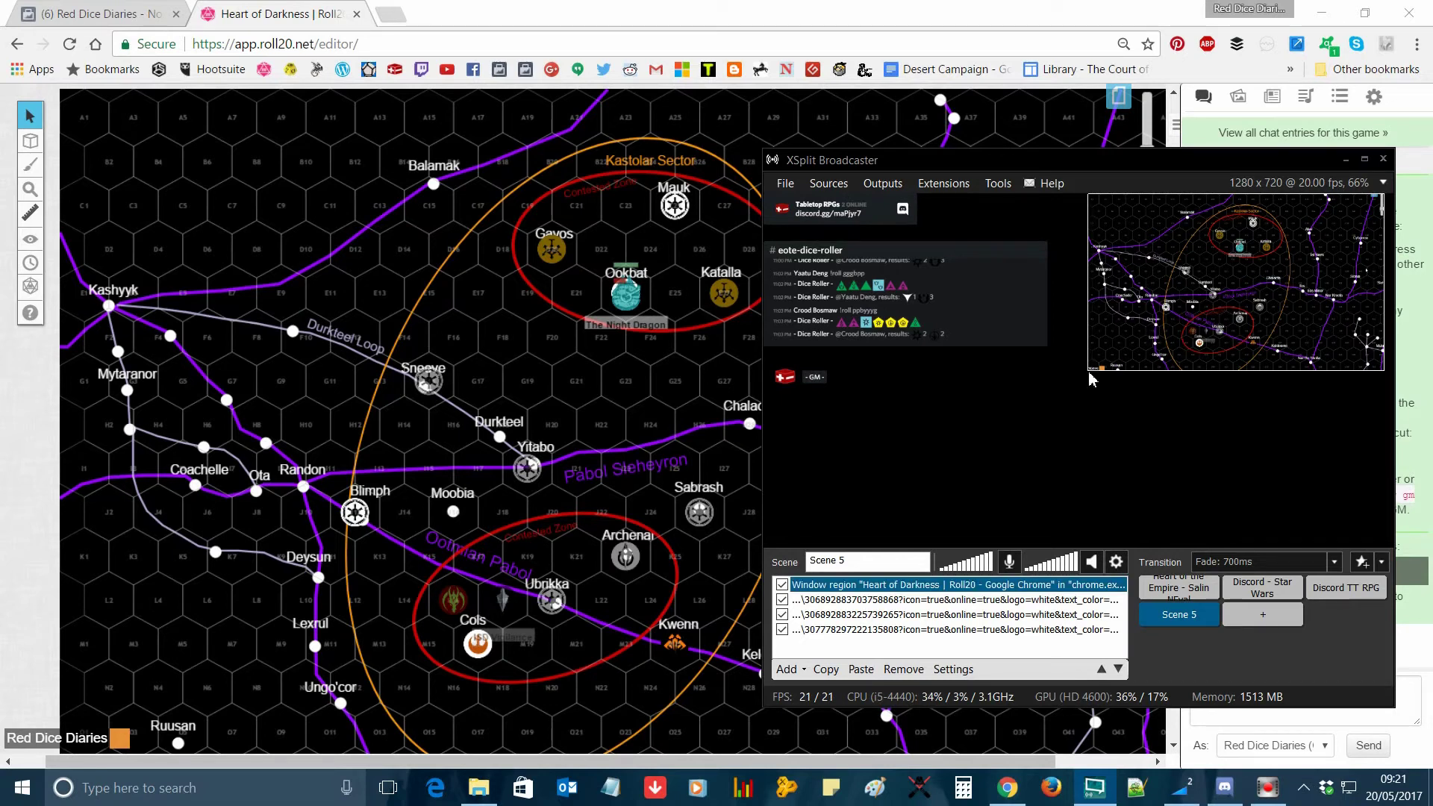
Enlarge the Roll20 map capture and move it down two layers beneath the Discord widgets.
left_click_drag(1090, 379, 934, 462)
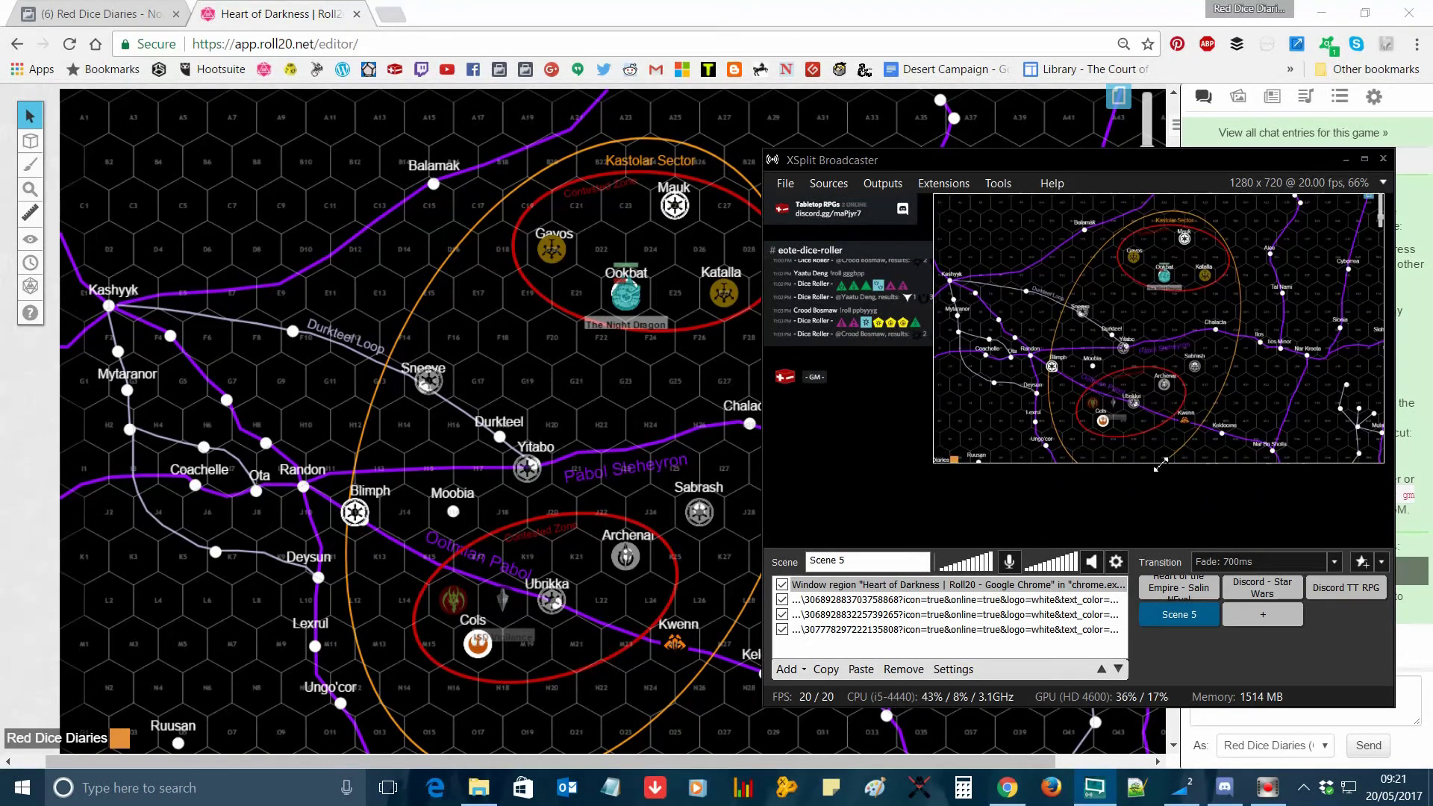
left_click_drag(1161, 465, 1150, 470)
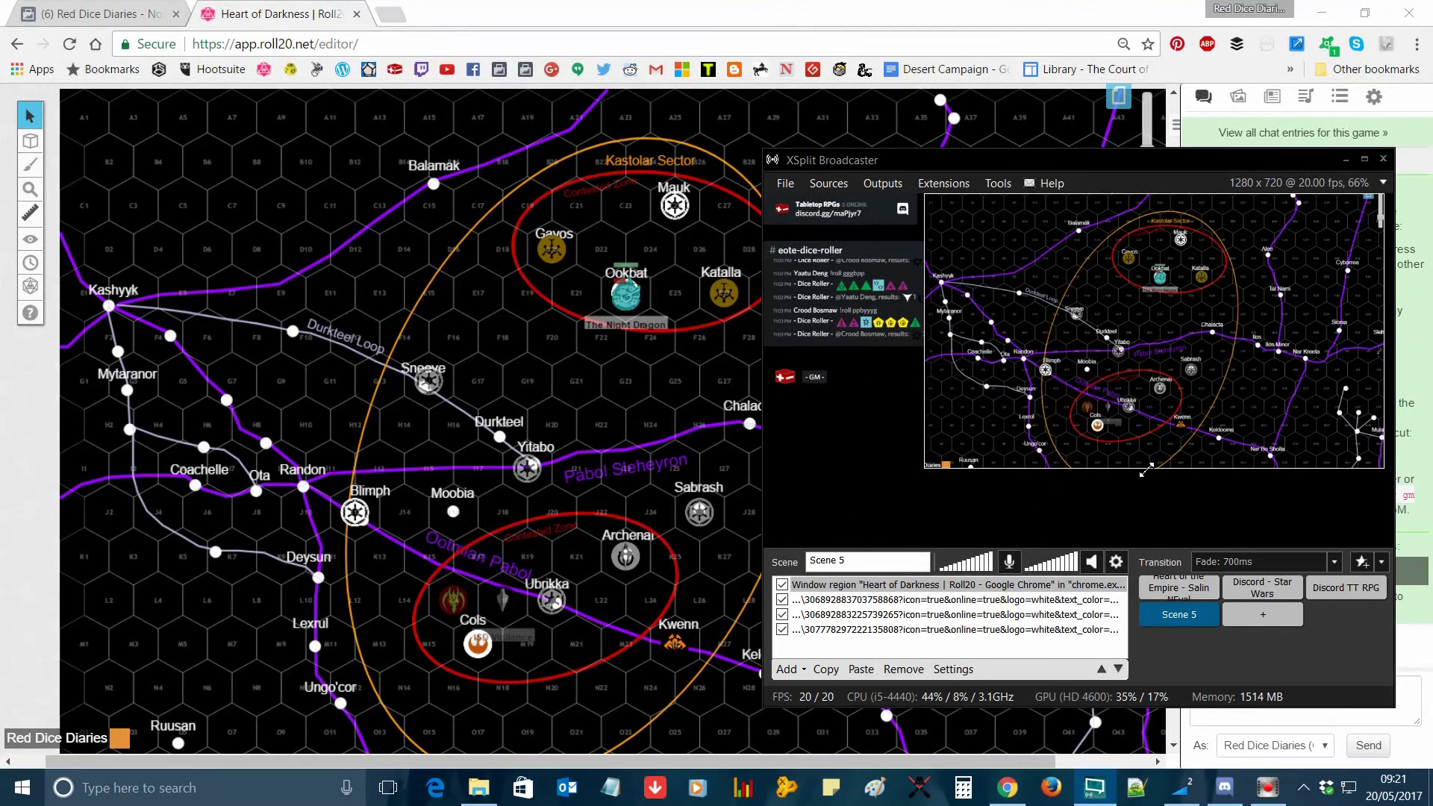
left_click(1119, 669)
left_click(1118, 670)
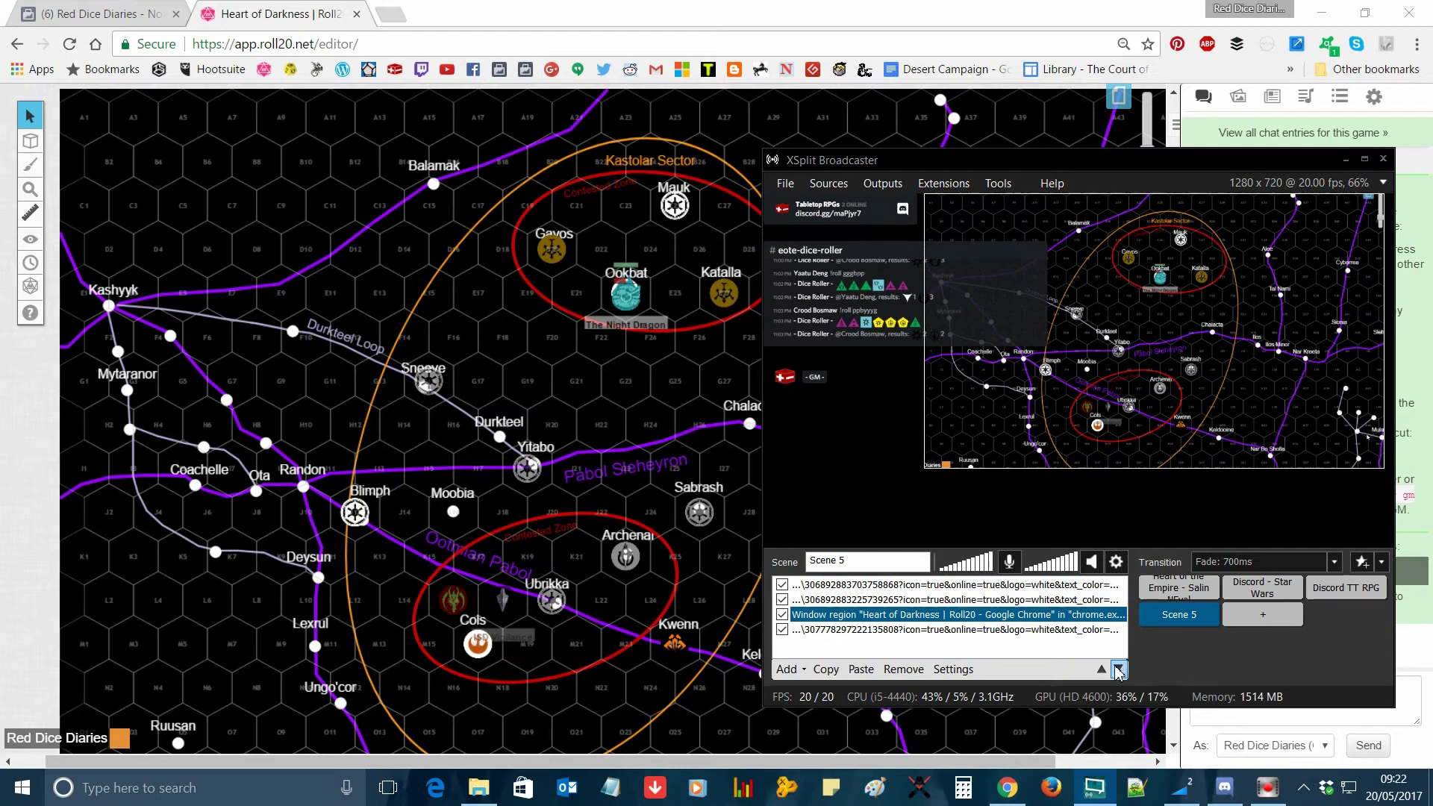
left_click(1030, 648)
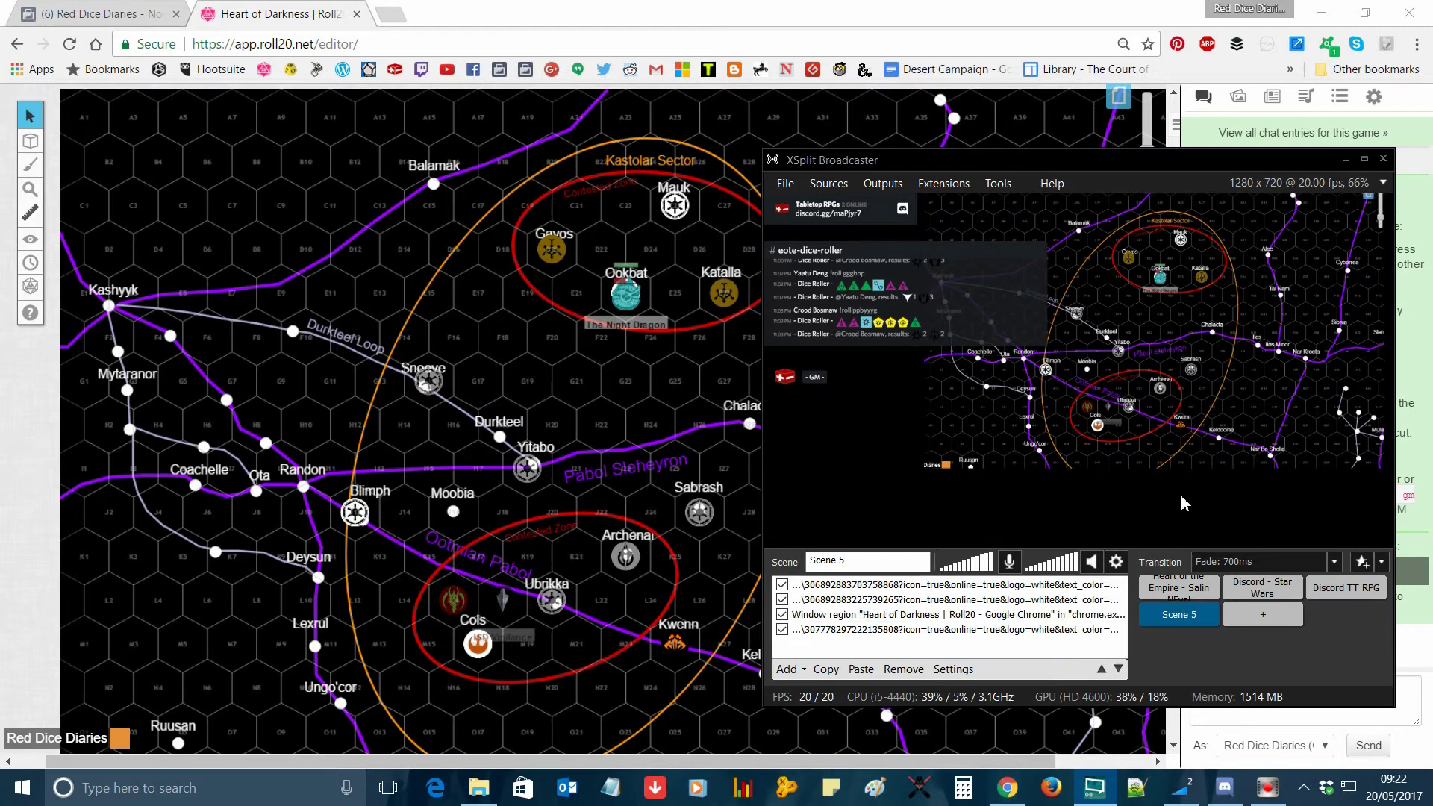
Start adding a Media file source and browse the Pictures folder to the blog background images.
left_click(804, 670)
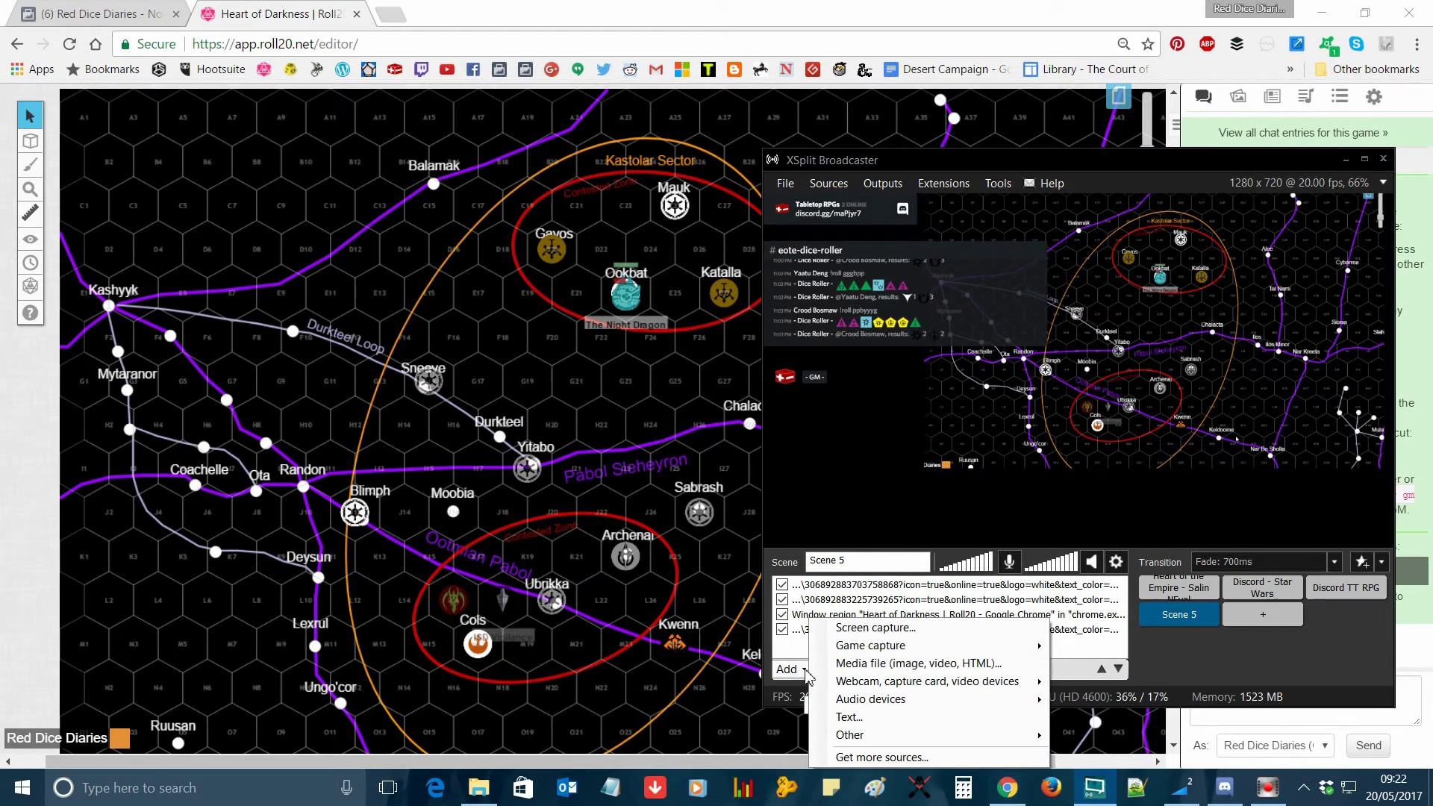
left_click(863, 664)
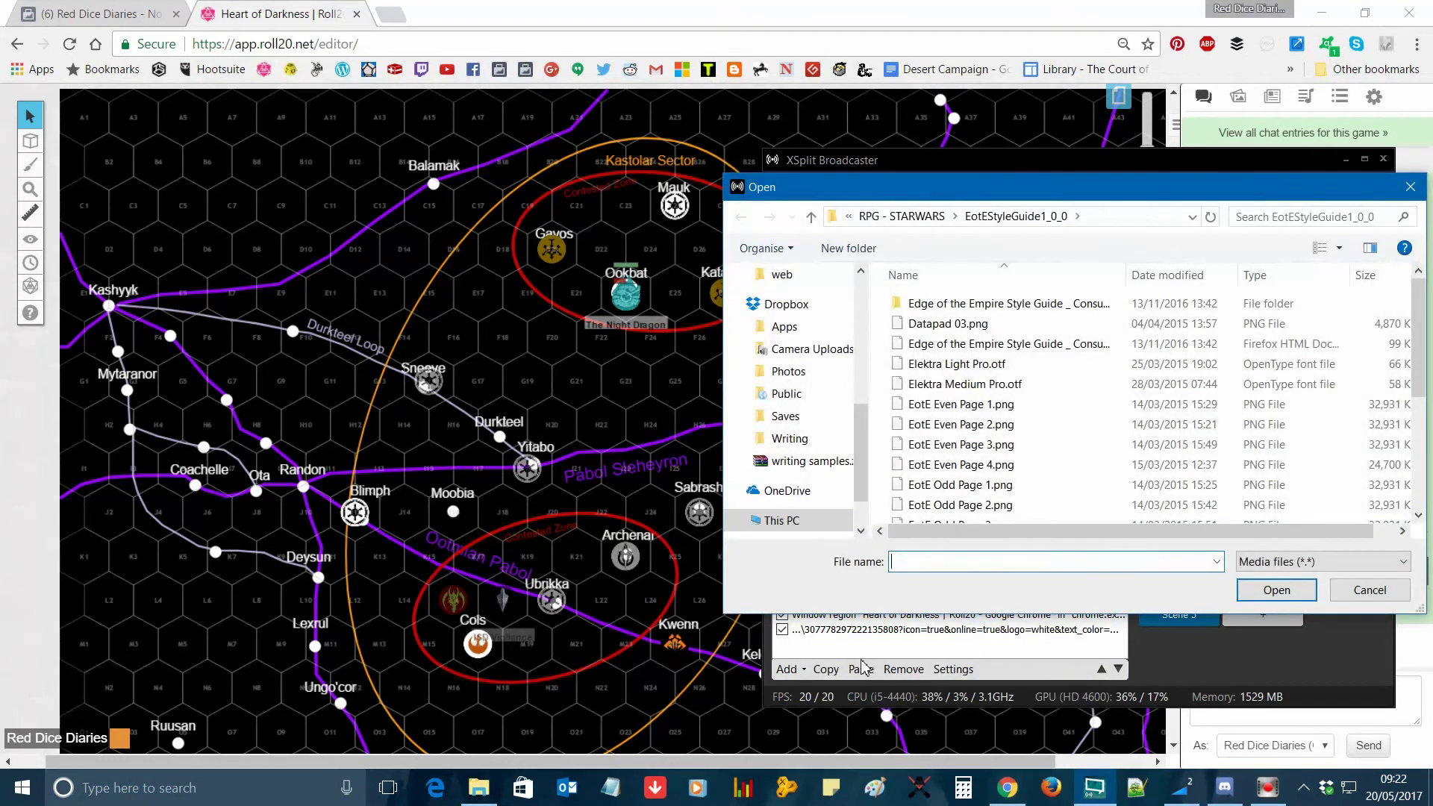
scroll(821, 399, "up", 10)
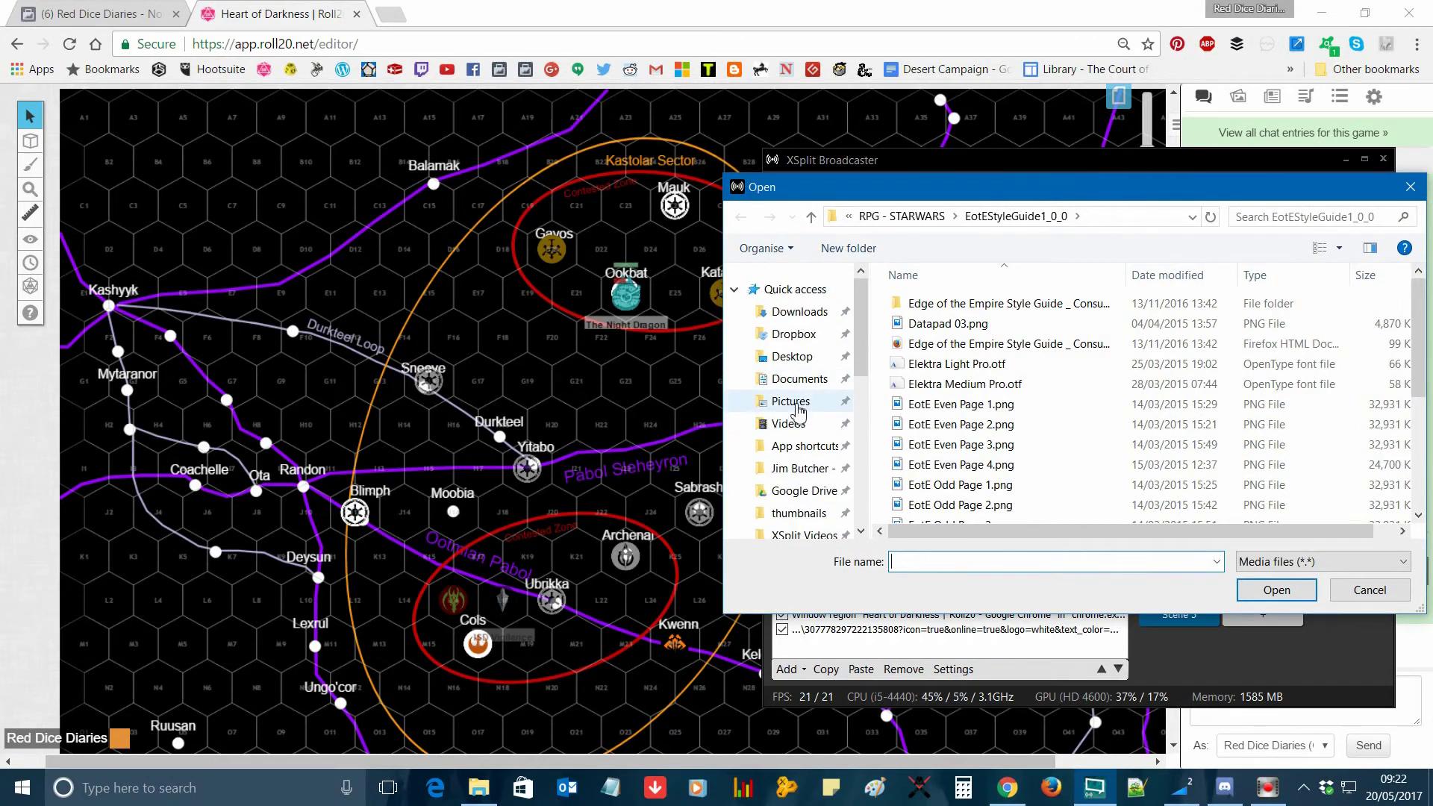
left_click(797, 405)
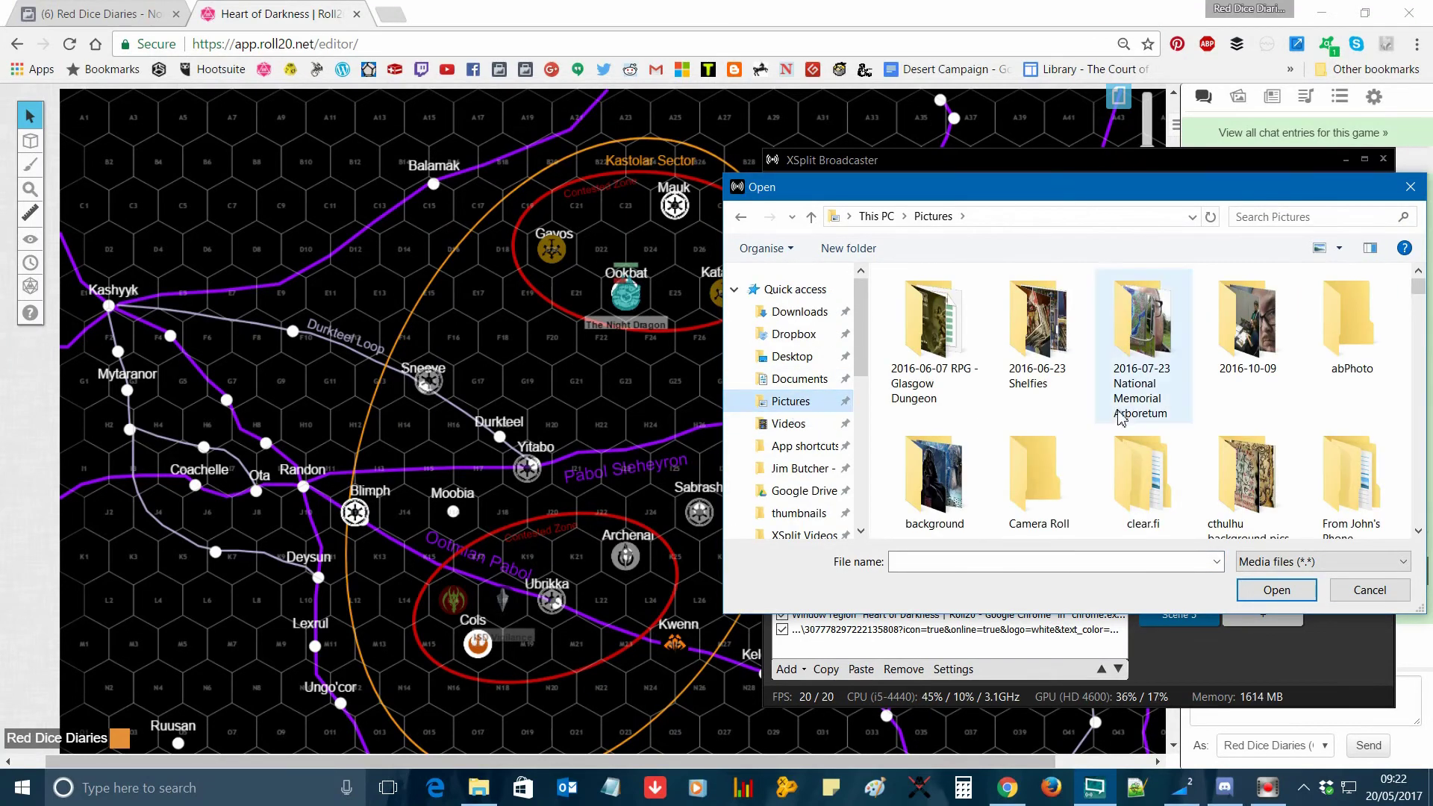
scroll(1120, 418, "down", 2)
scroll(1090, 422, "down", 5)
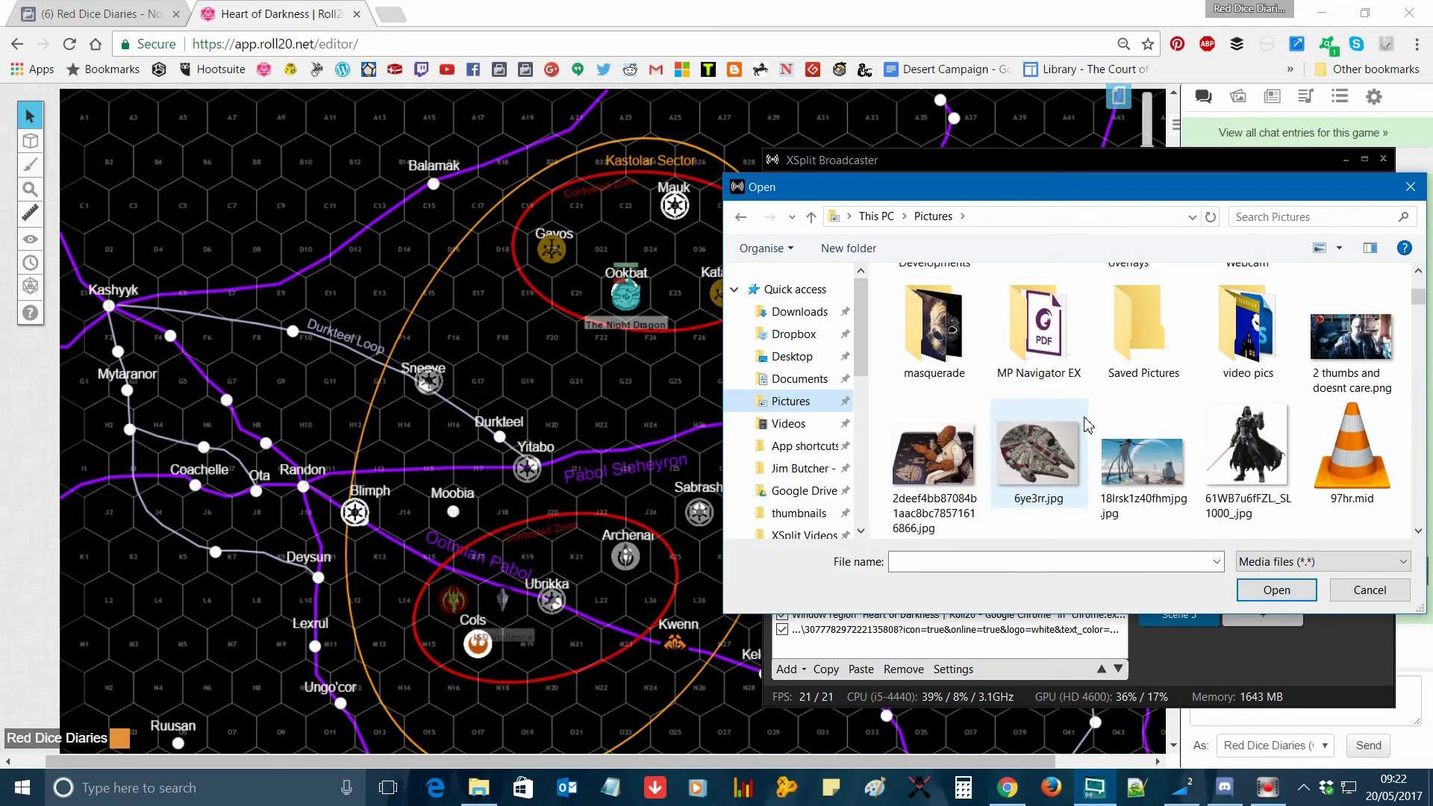
scroll(1086, 424, "down", 3)
scroll(1083, 437, "down", 2)
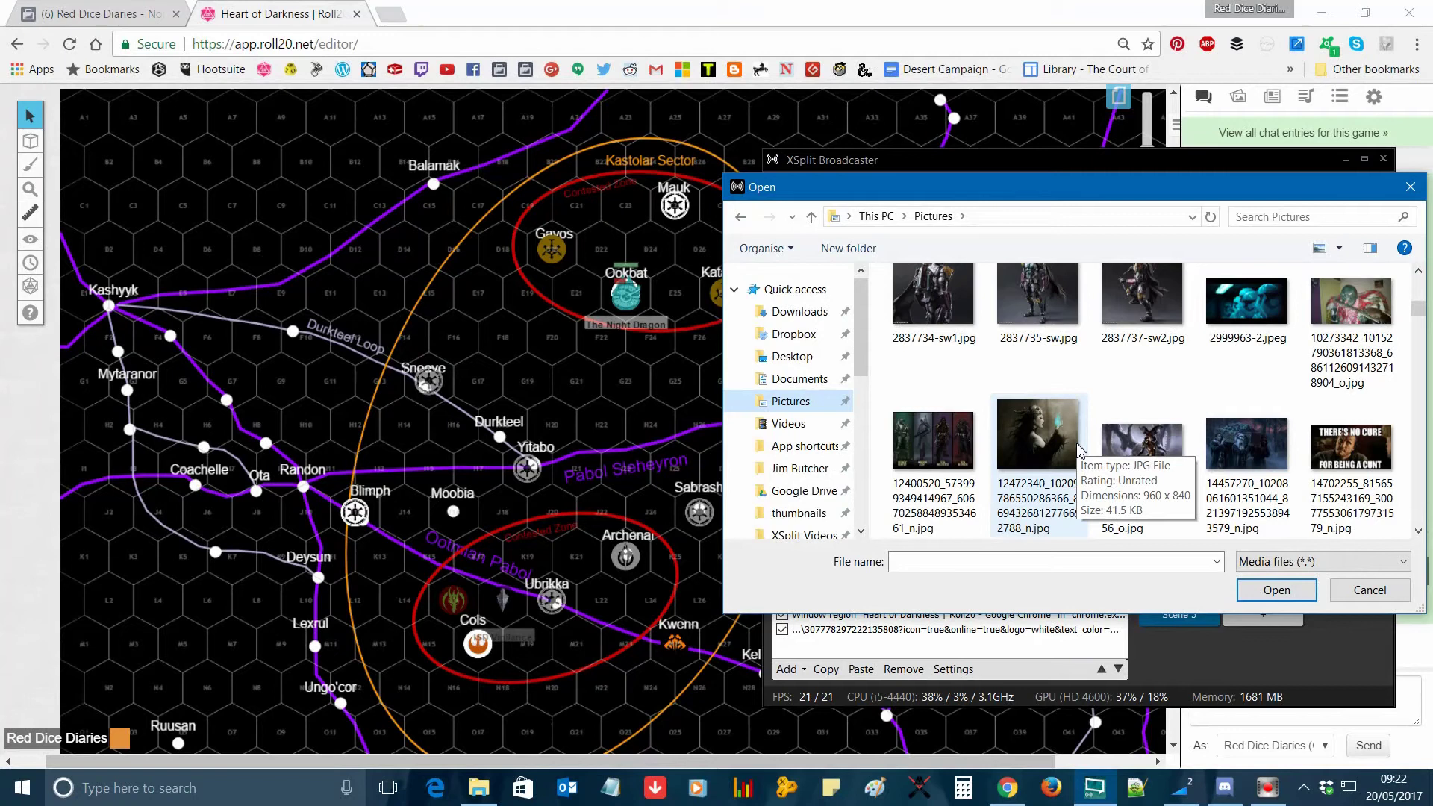
scroll(1079, 448, "down", 3)
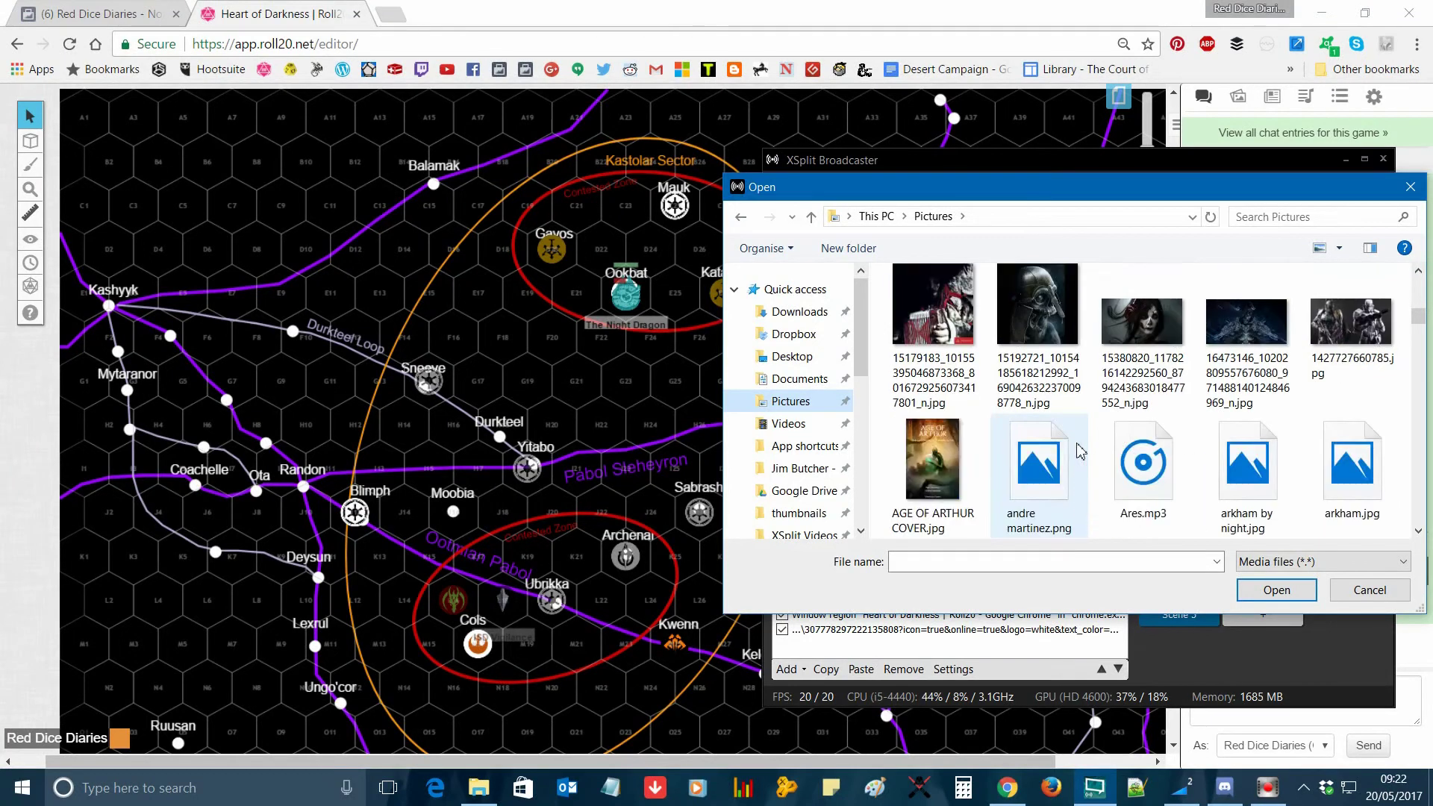
scroll(1077, 445, "down", 2)
scroll(1077, 442, "down", 3)
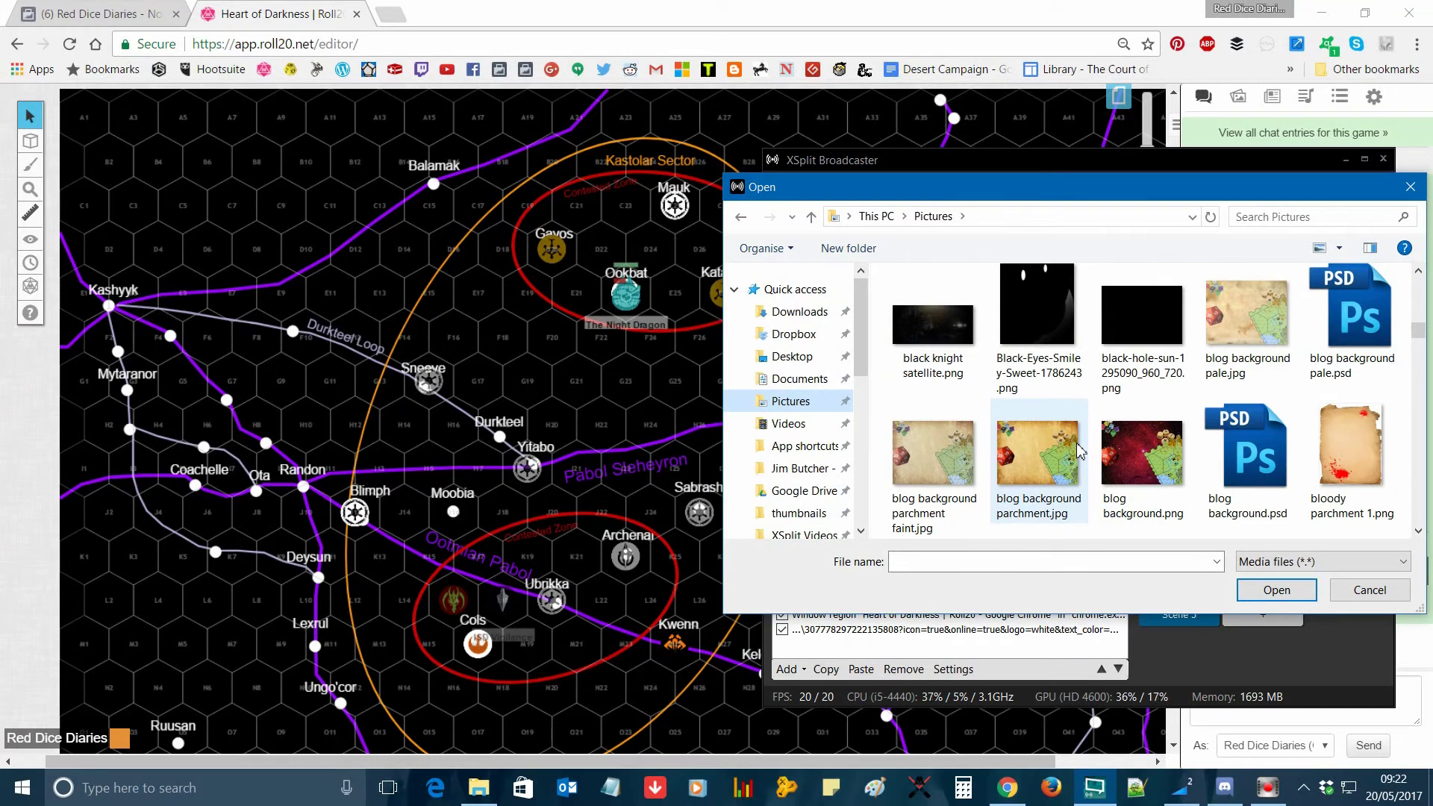
Insert blog background pale.jpg and move and resize it to cover the entire preview canvas.
double_click(1264, 323)
left_click_drag(873, 491, 829, 313)
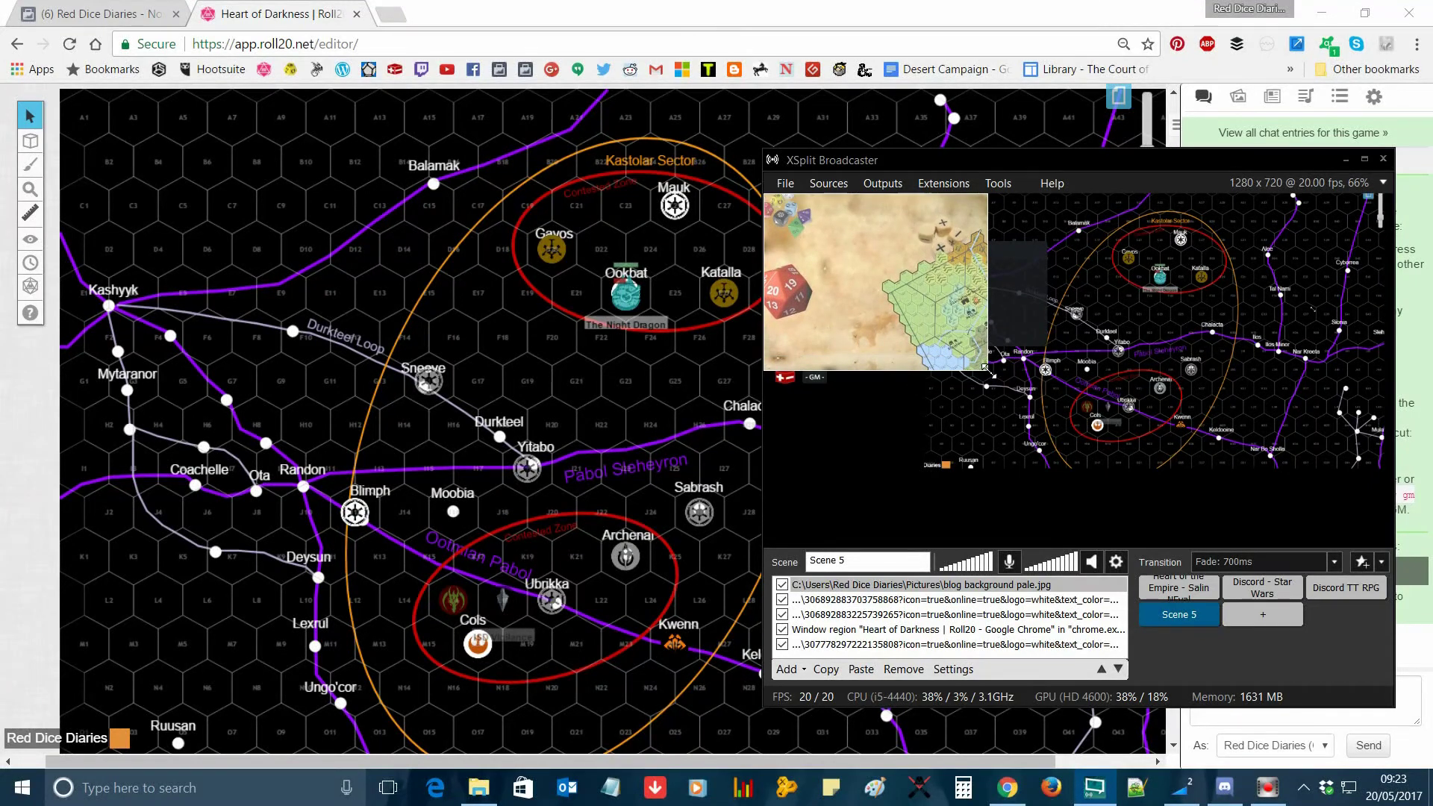
left_click_drag(989, 371, 1286, 572)
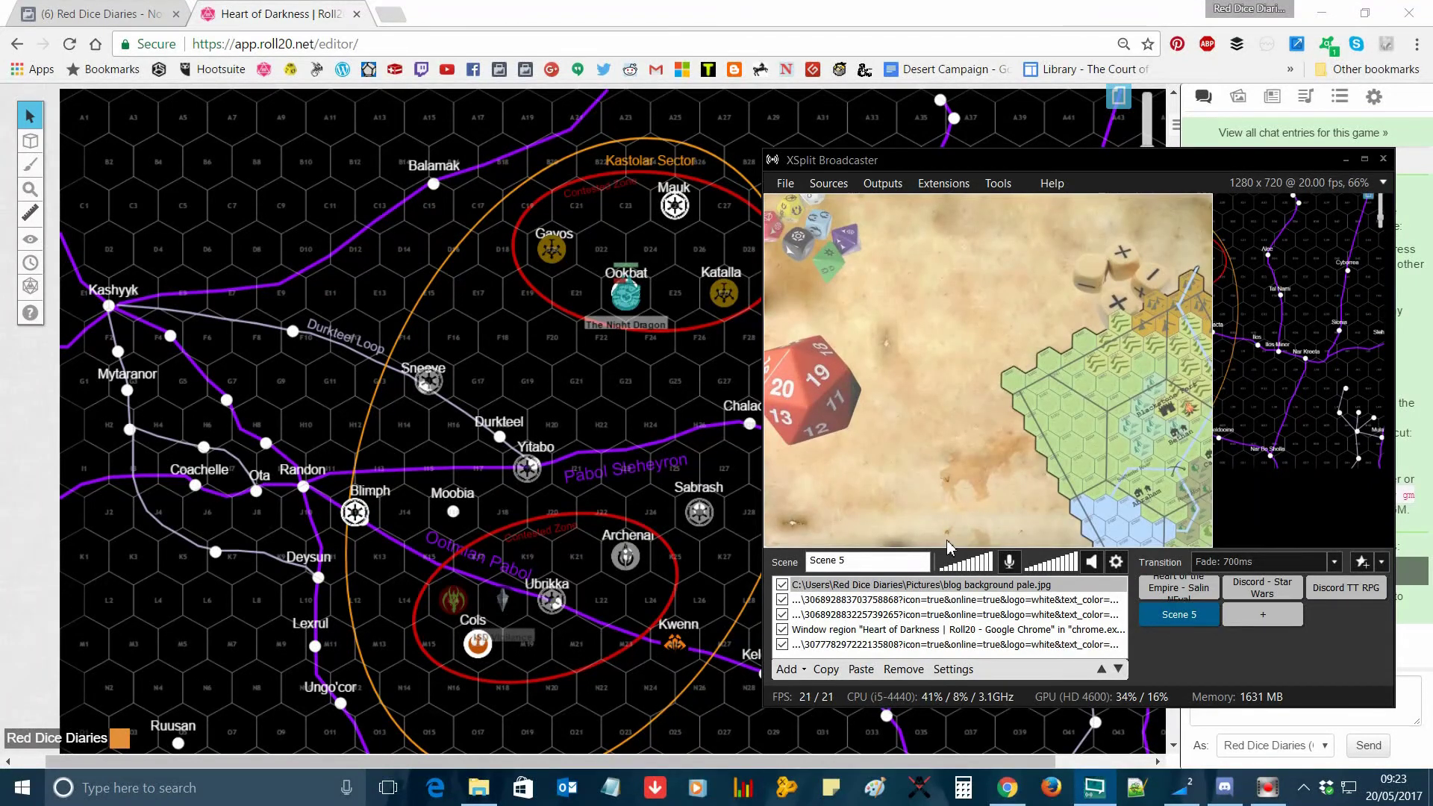
left_click_drag(959, 542, 970, 468)
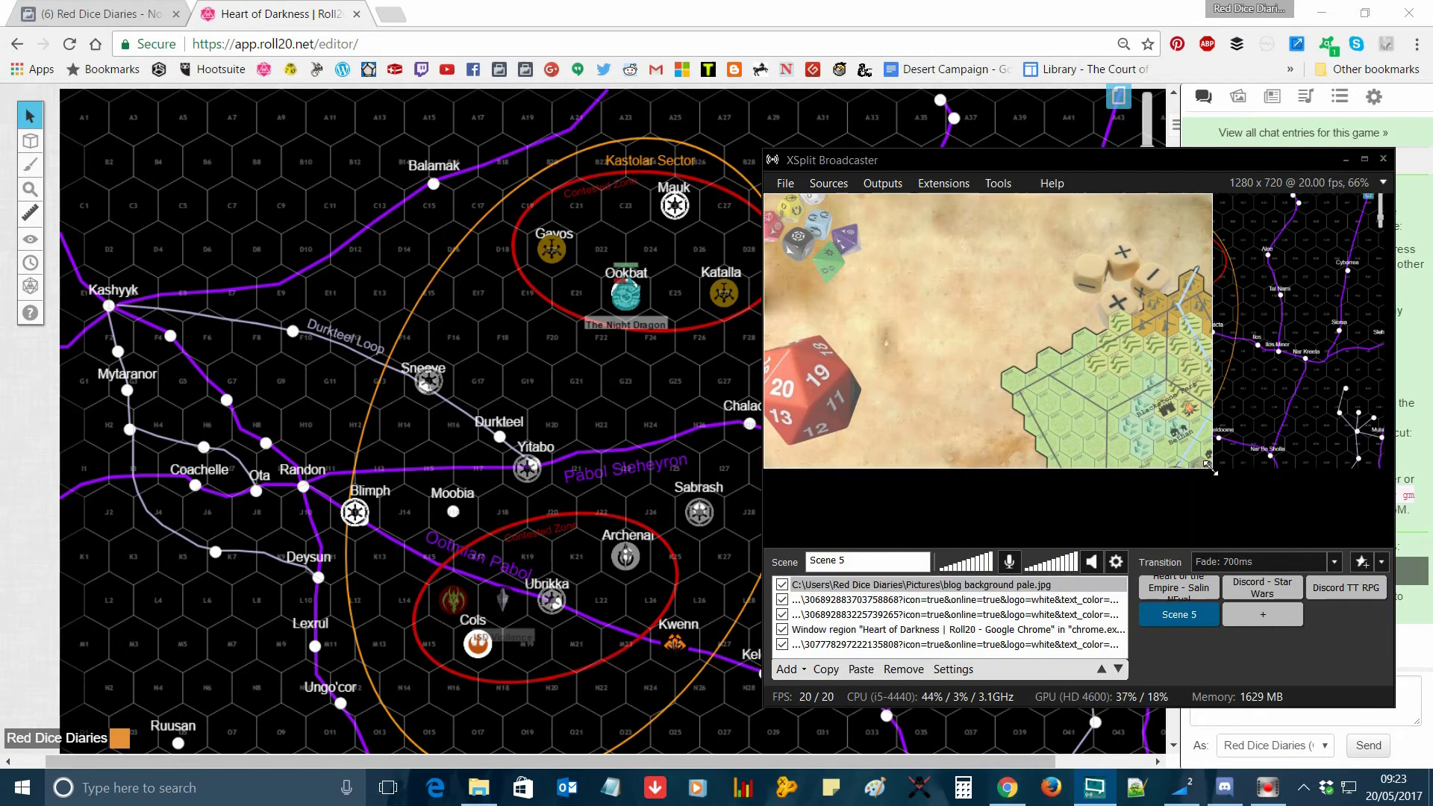
left_click_drag(1211, 469, 1161, 480)
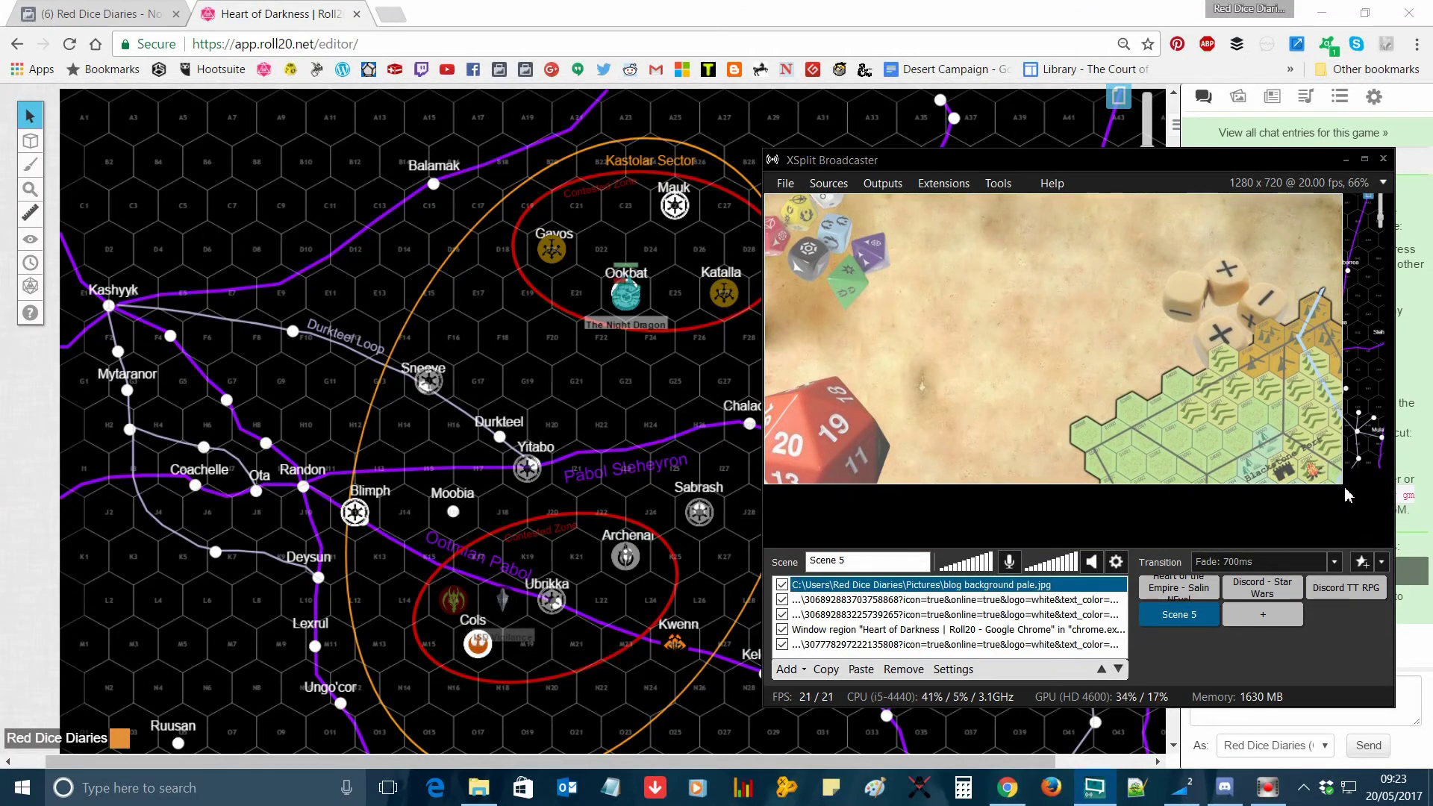
left_click_drag(1344, 489, 1367, 523)
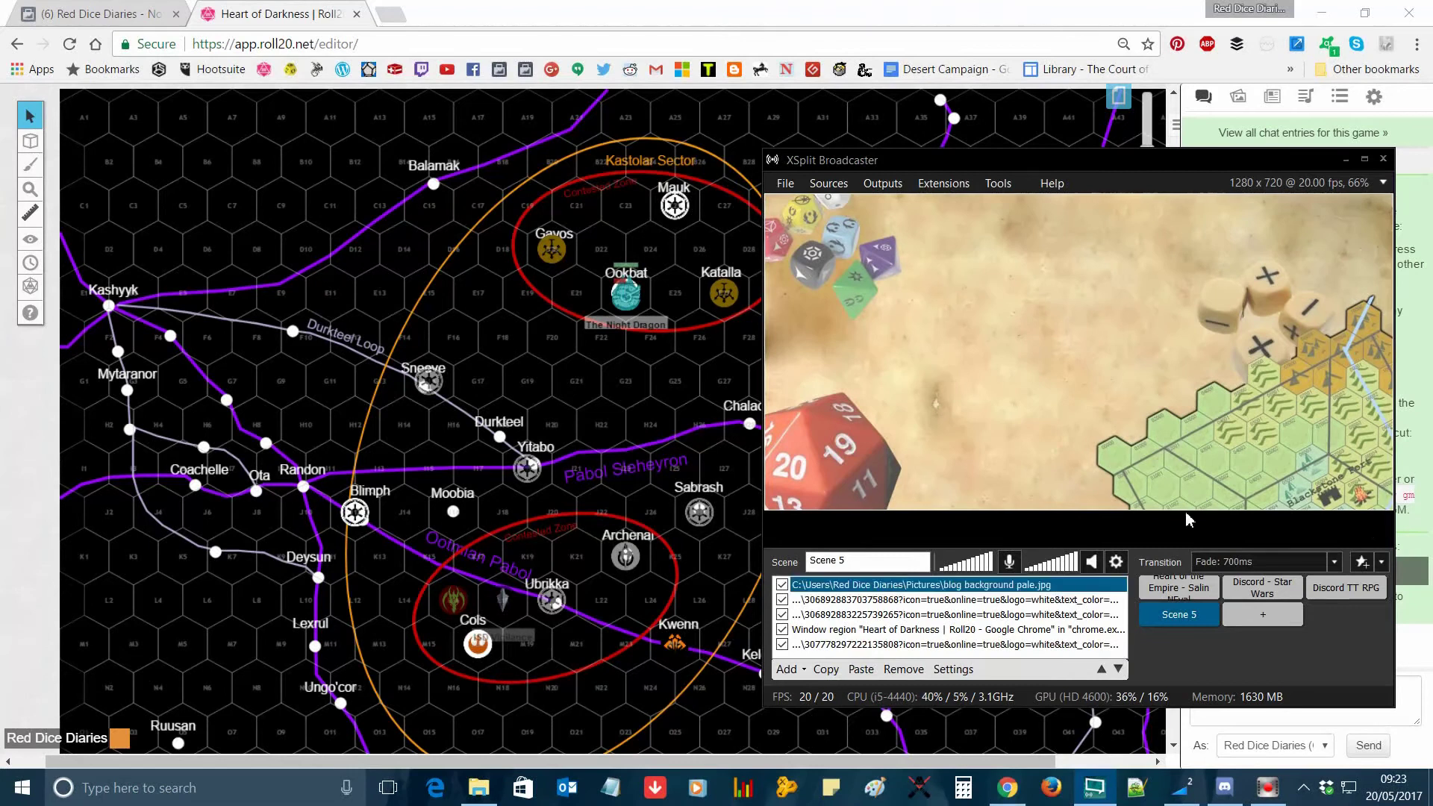
left_click_drag(1187, 504, 1182, 556)
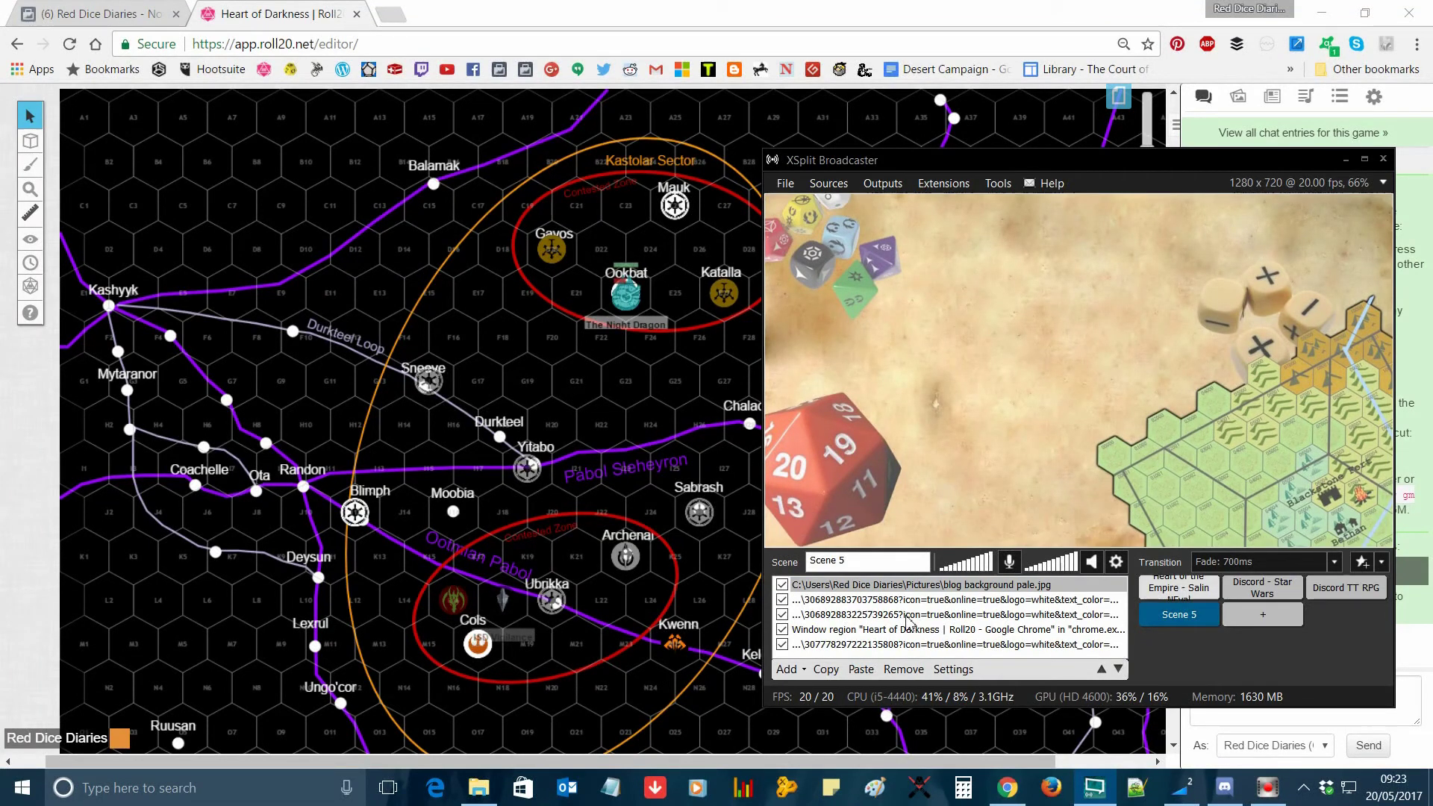
Move the parchment source down three layers to the bottom of the source list.
left_click(1120, 670)
left_click(1119, 670)
left_click(1119, 669)
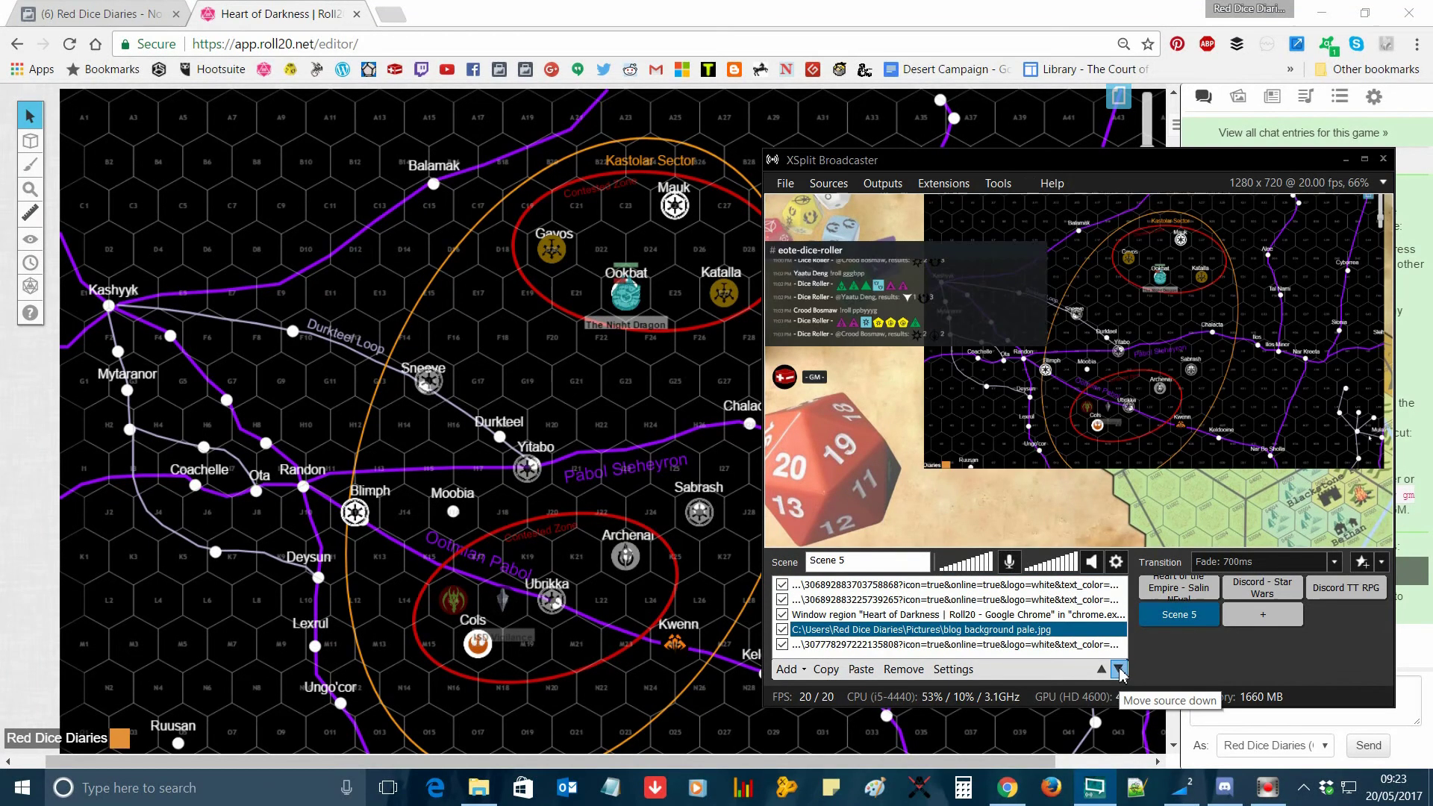
left_click(1119, 670)
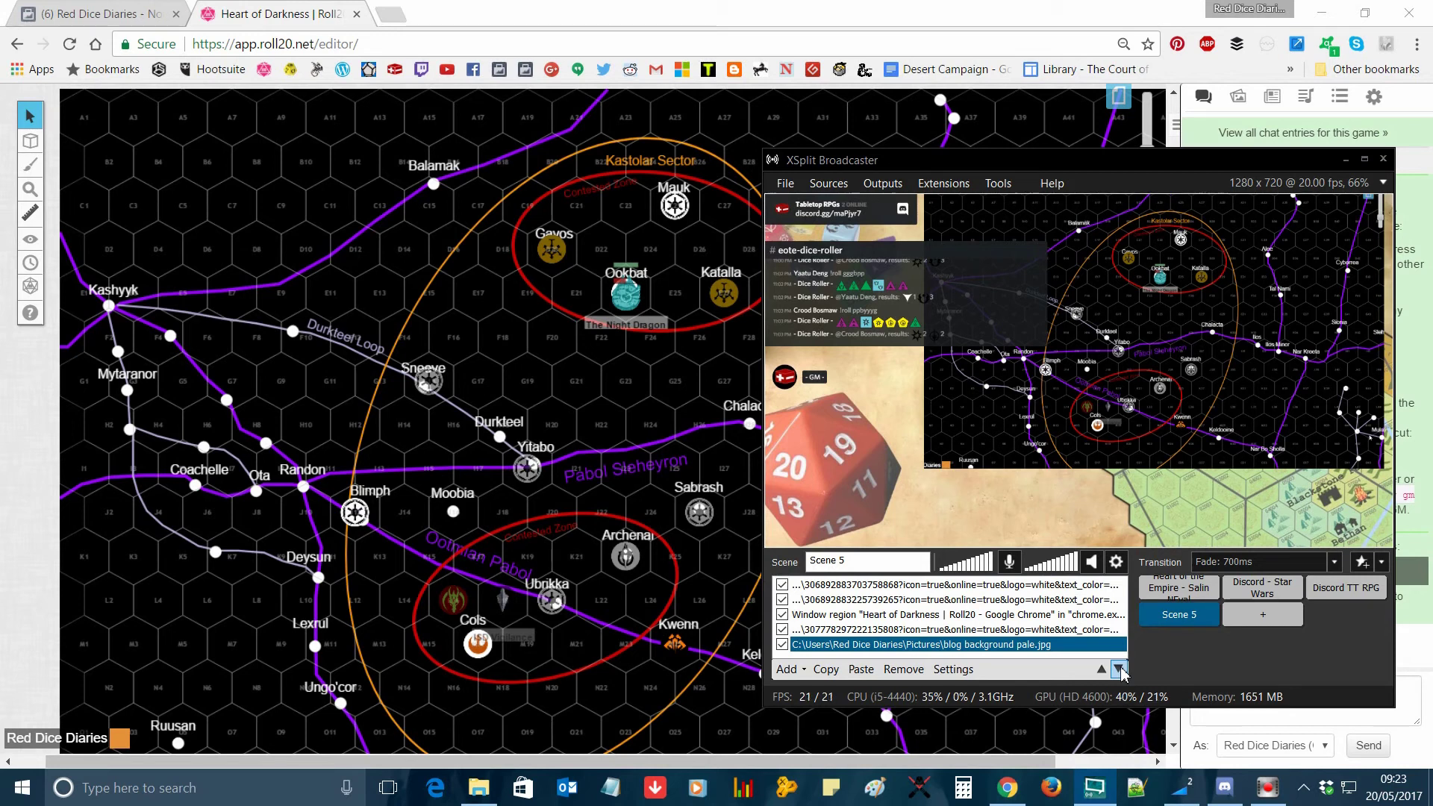
left_click(884, 185)
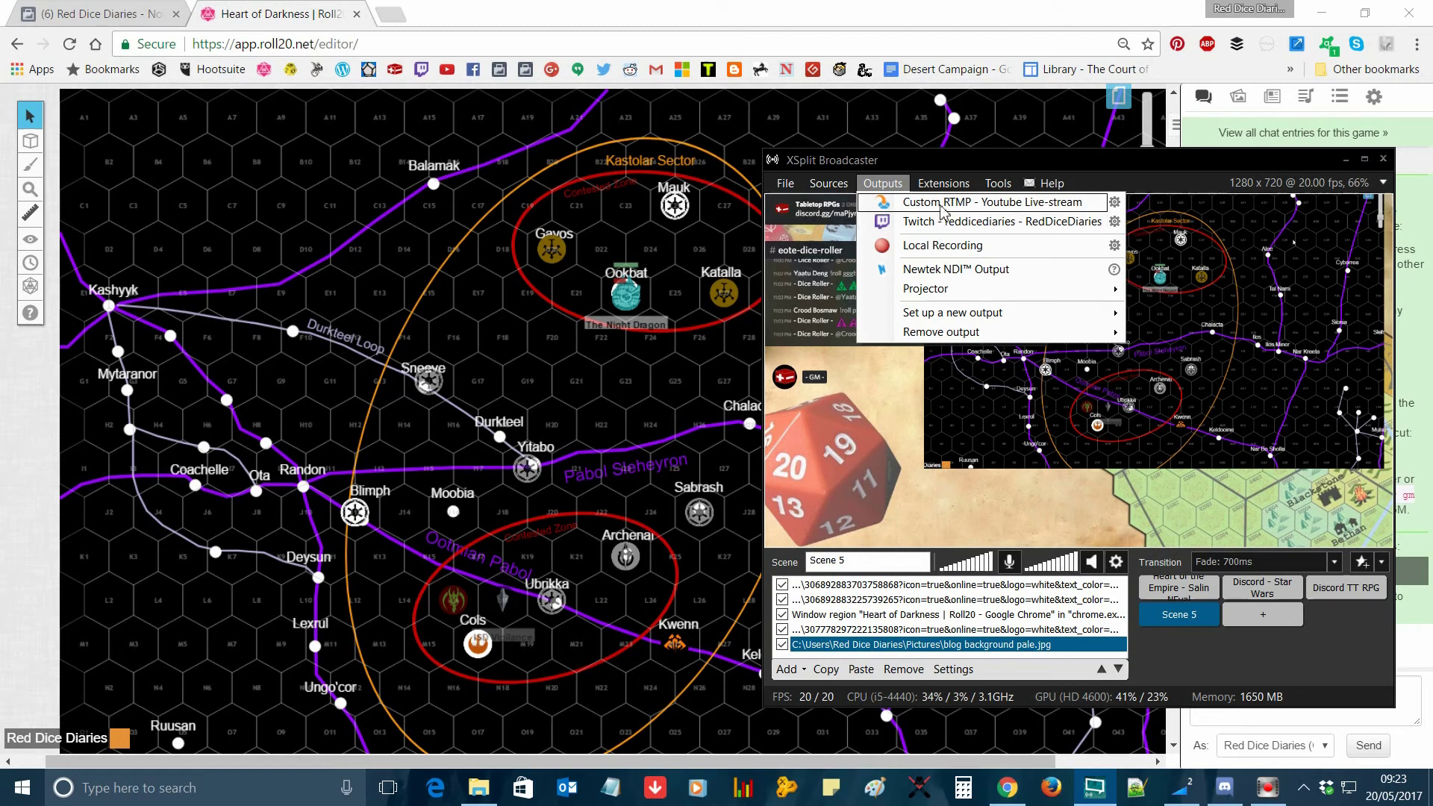
left_click(935, 168)
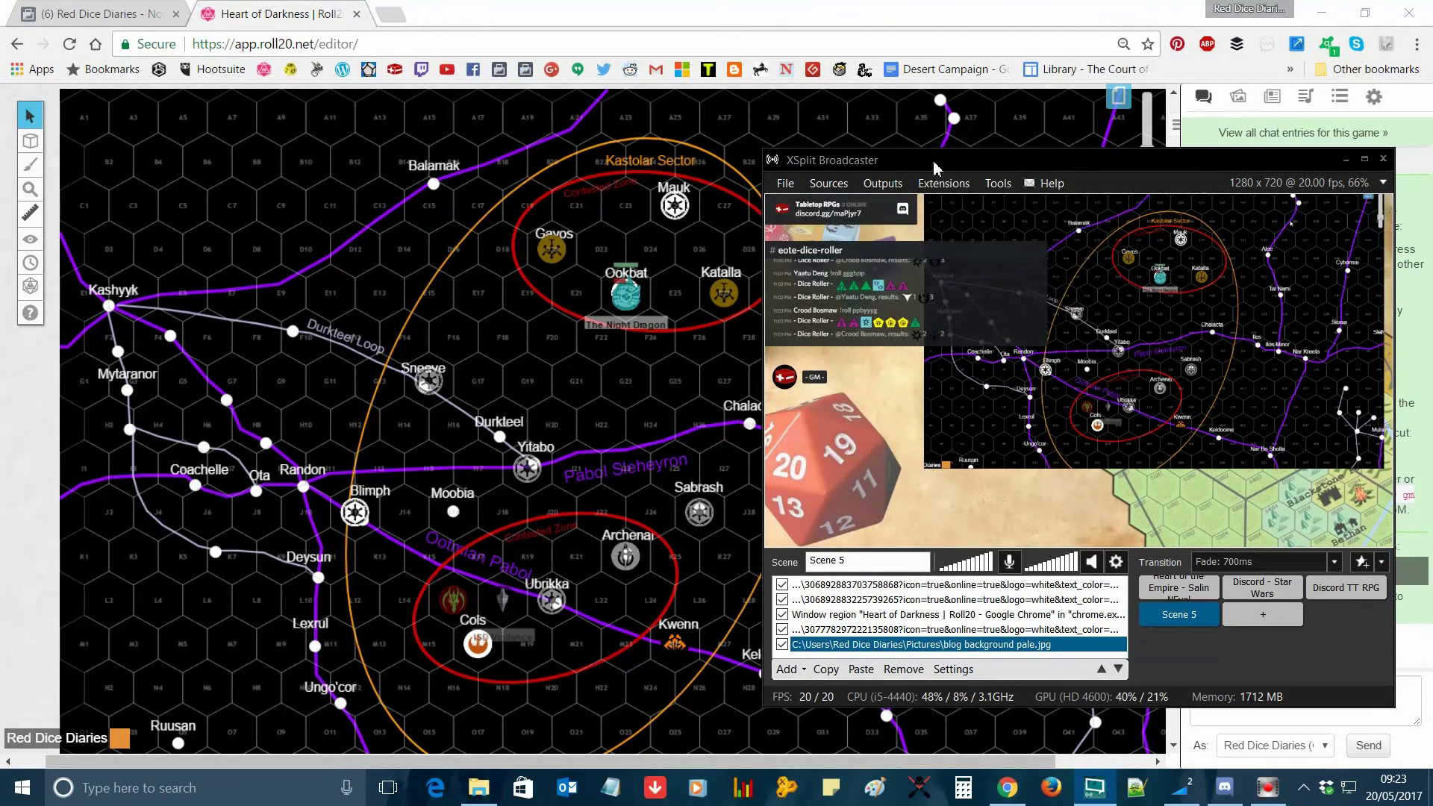